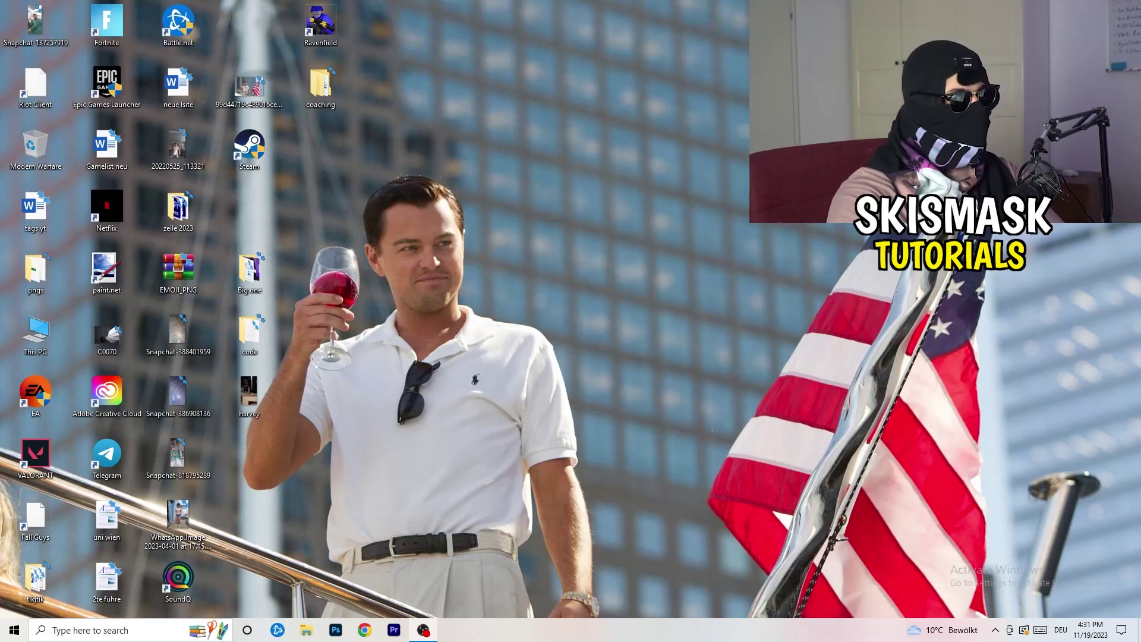
Launch NVIDIA Control Panel from the desktop right-click menu
right_click(613, 212)
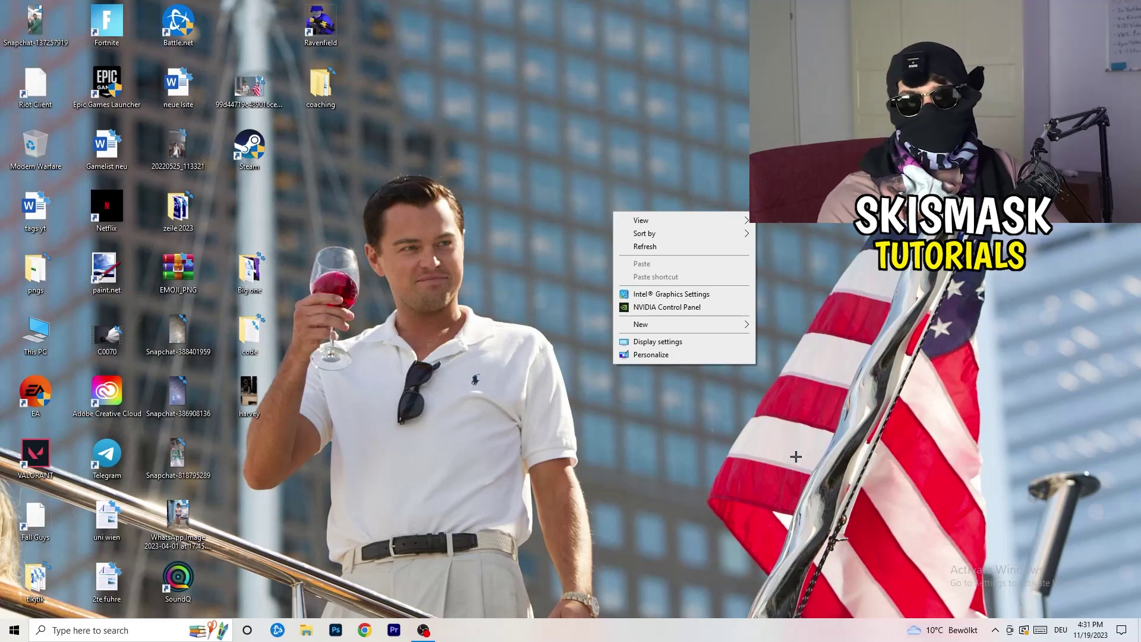
click(798, 416)
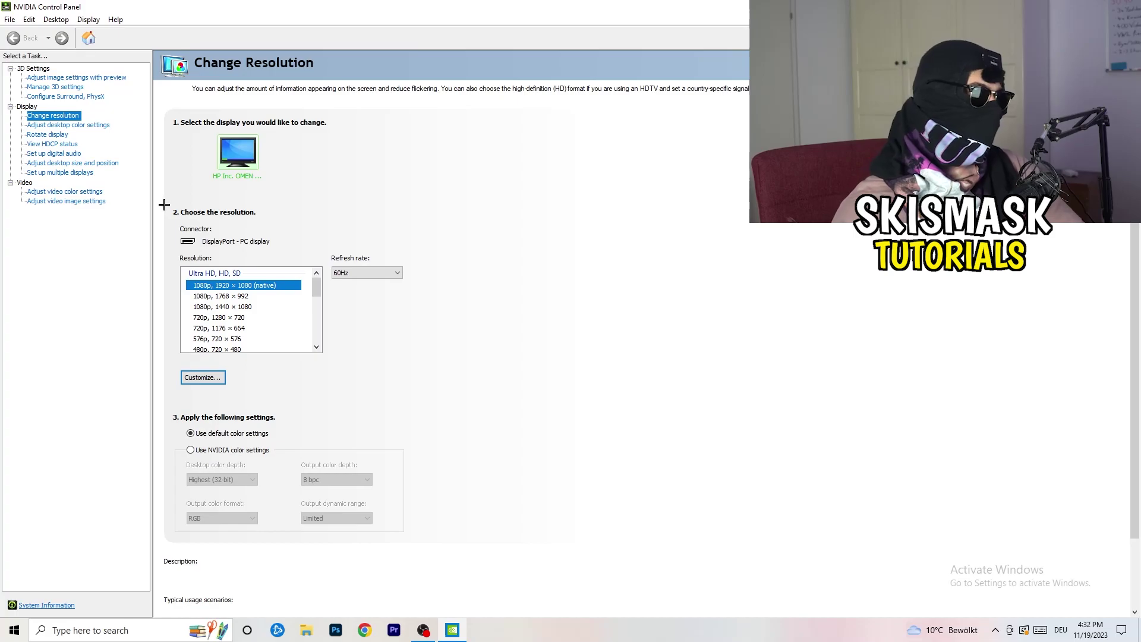
Start a new custom resolution with 1440 width and 1040 height
click(203, 377)
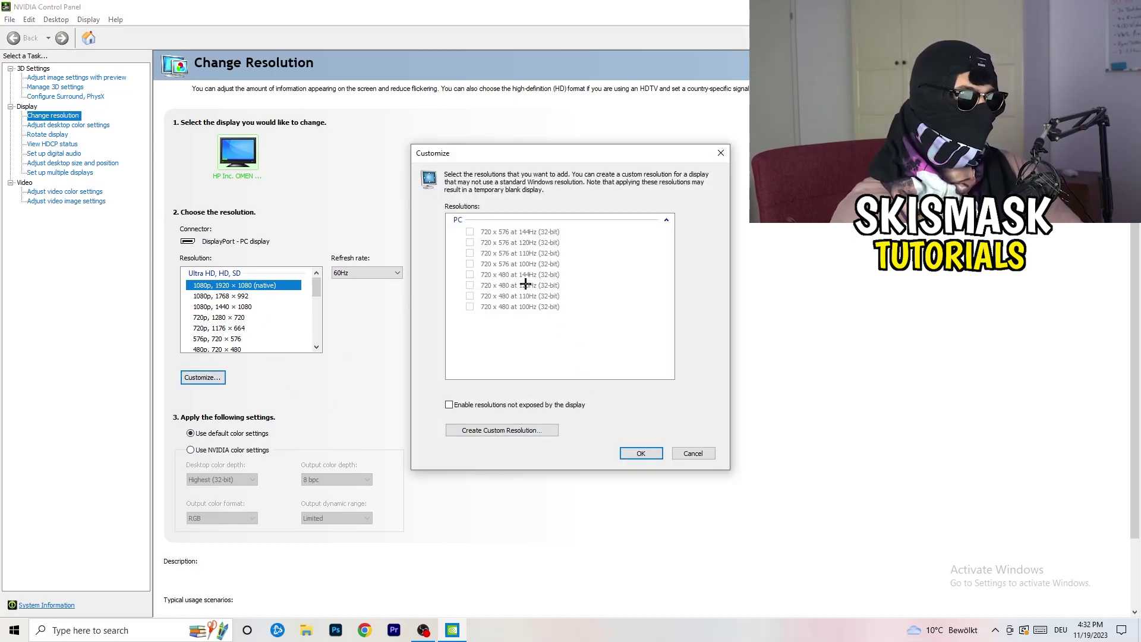
click(523, 429)
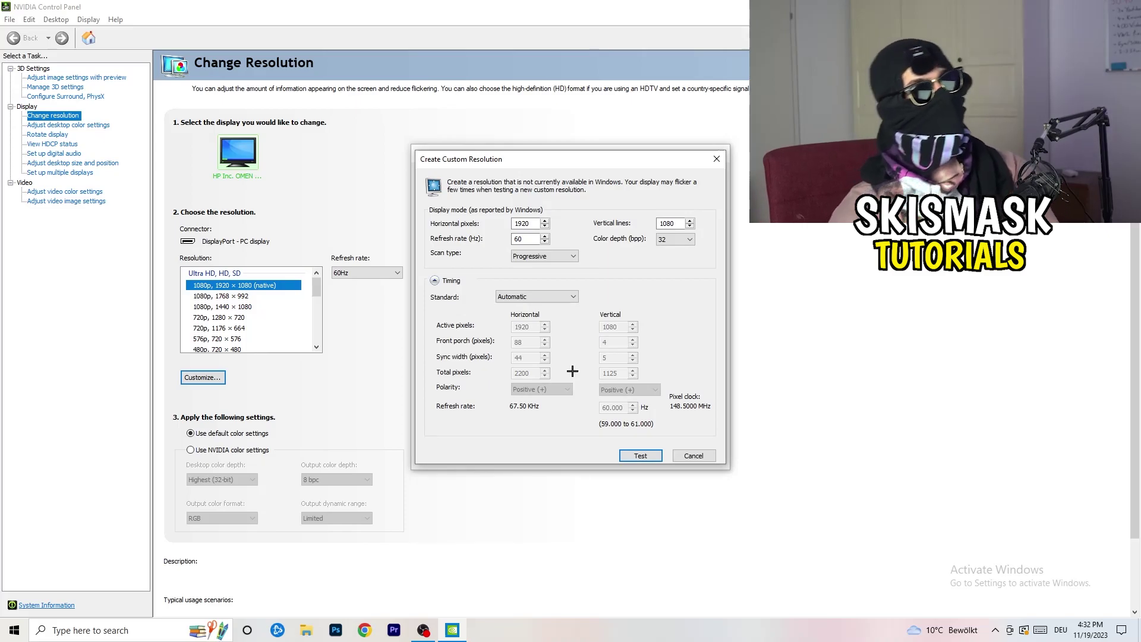
double_click(523, 223)
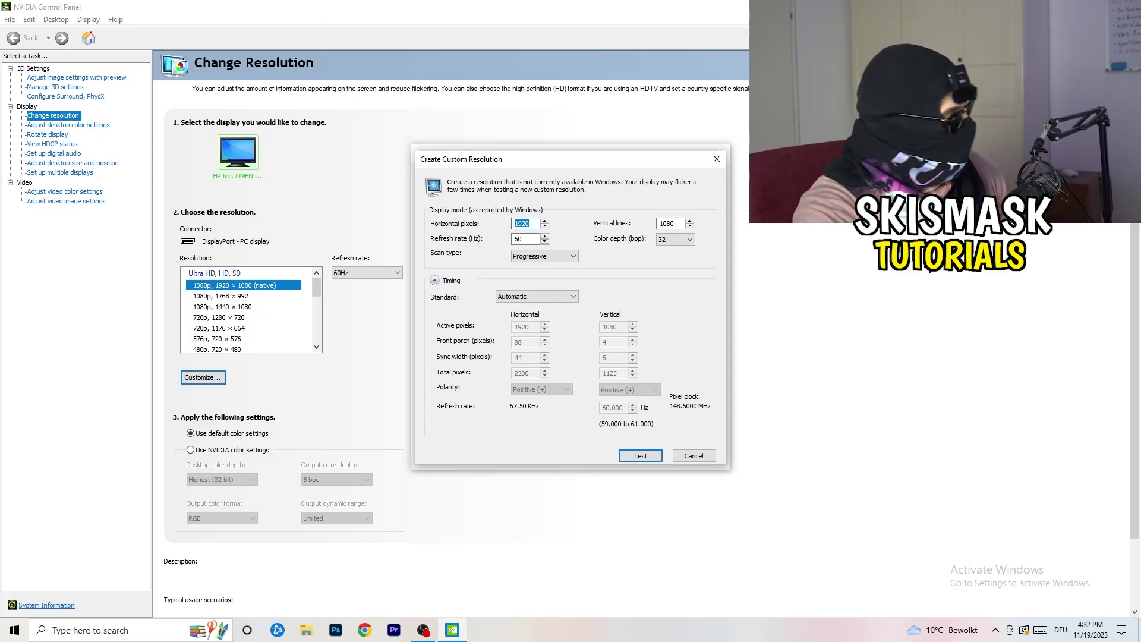
text(1140)
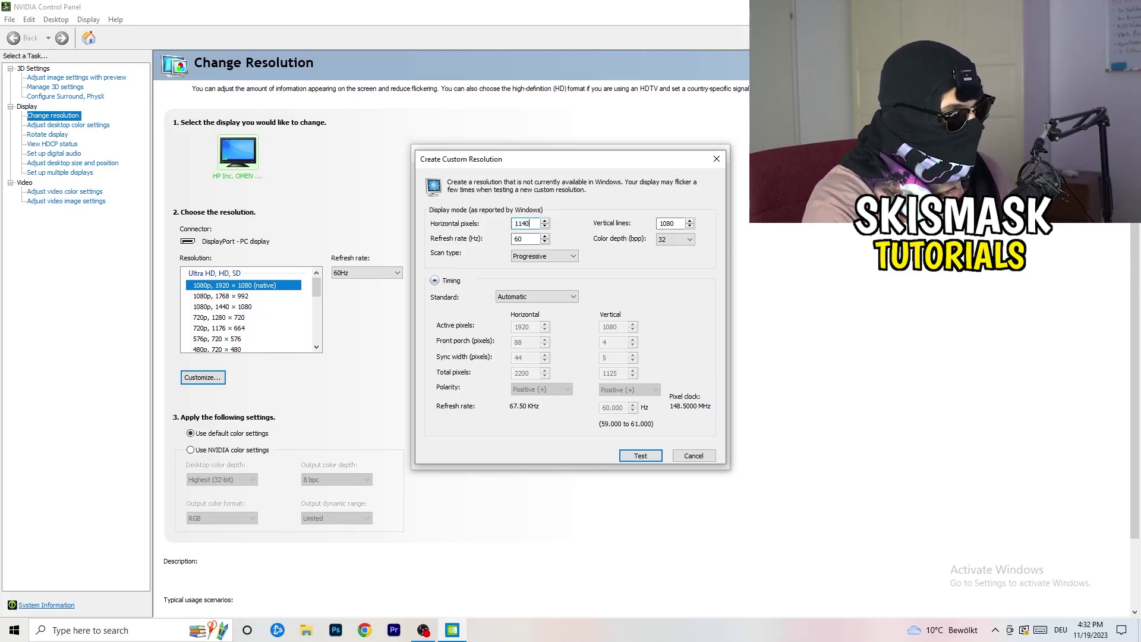
key(BackSpace)
key(BackSpace)
key(BackSpace)
text(3)
key(BackSpace)
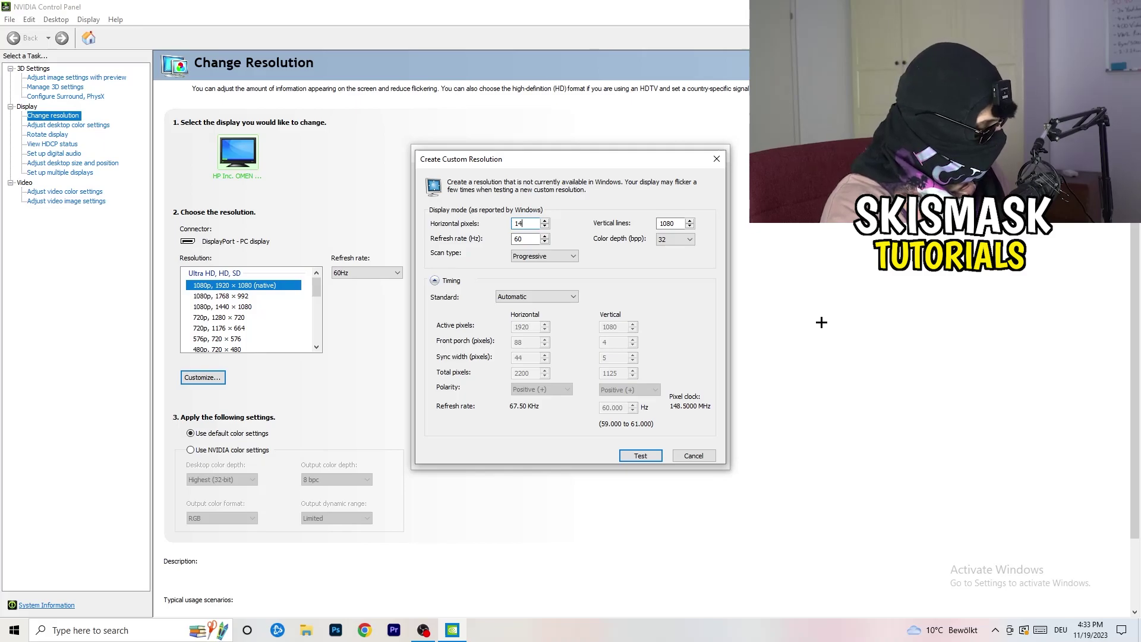
text(440)
key(Tab)
text(10)
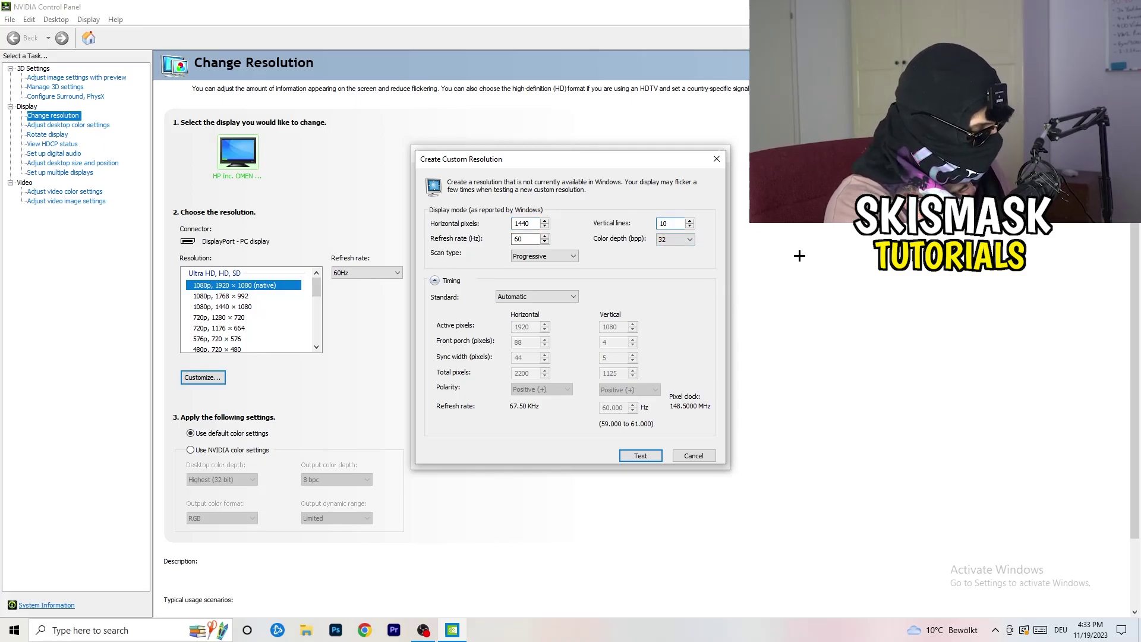
text(40)
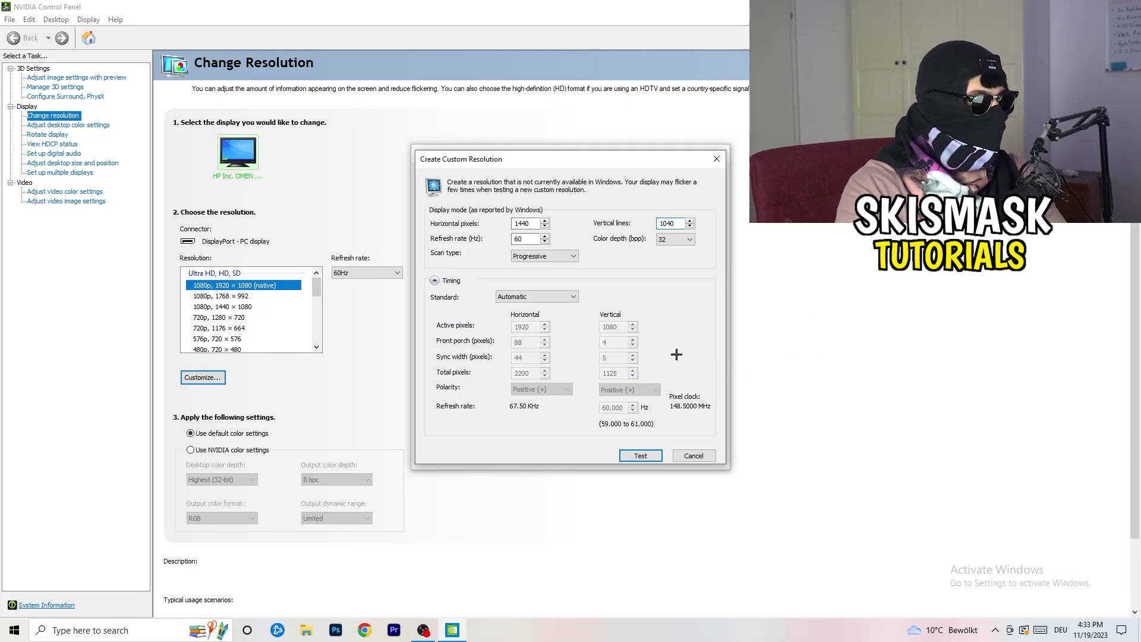
Set the custom resolution's timing standard to CVT reduced blank
click(541, 256)
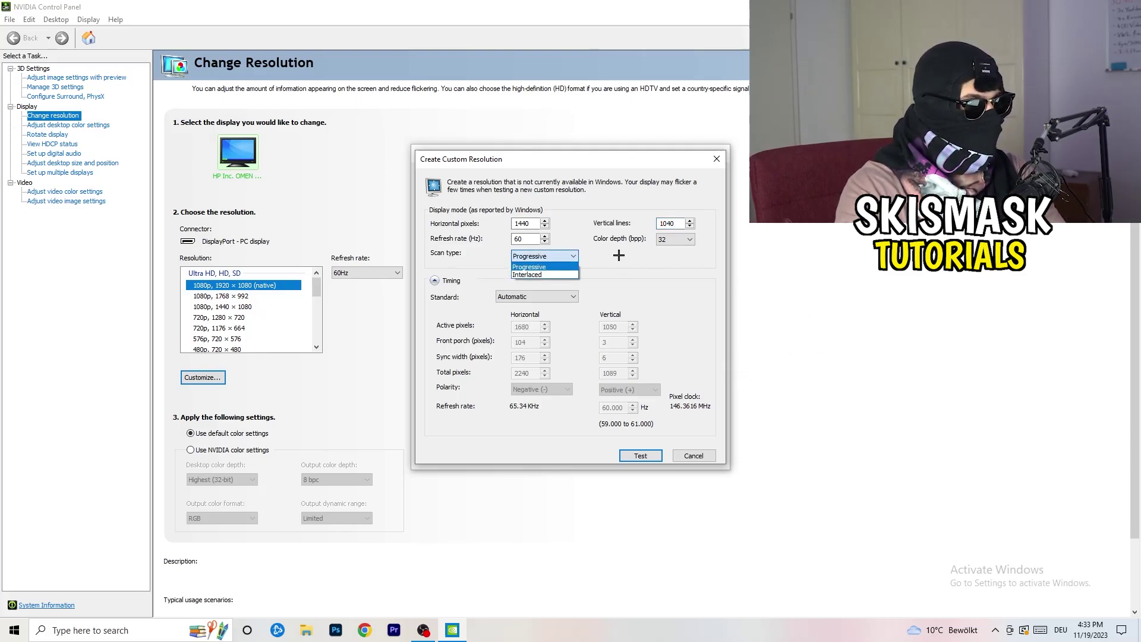
click(626, 292)
click(551, 296)
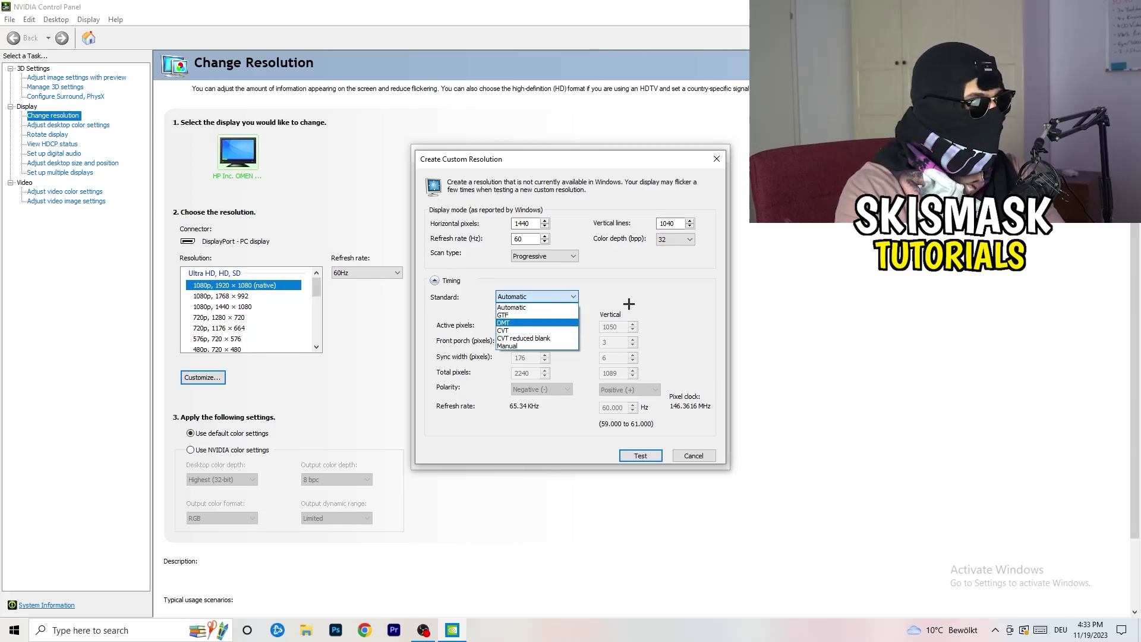
click(533, 297)
click(666, 296)
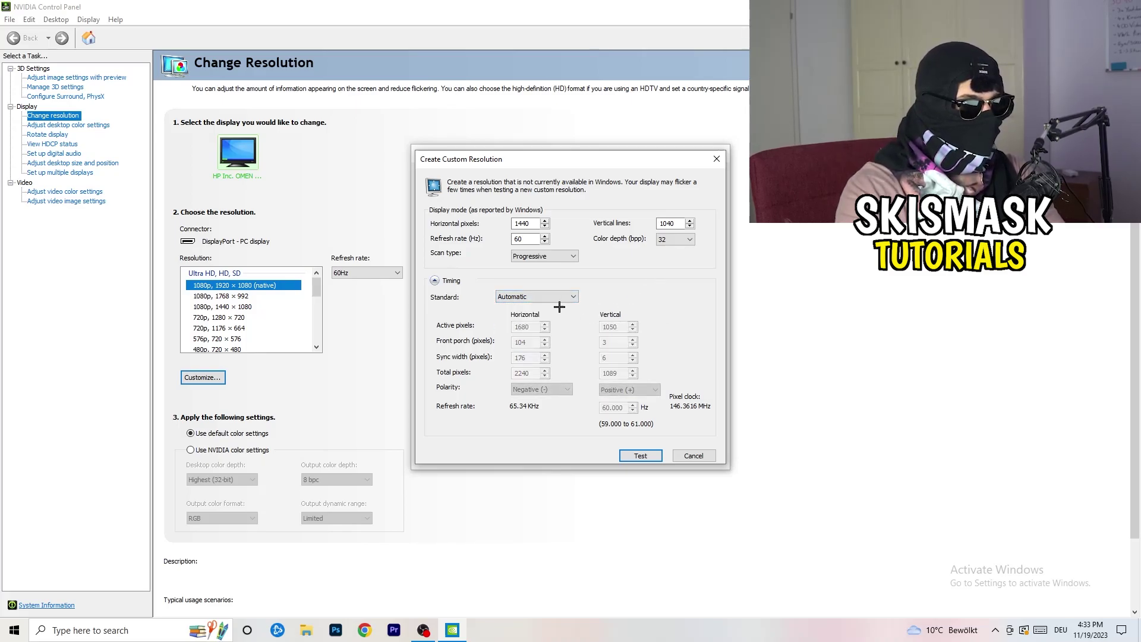
click(534, 296)
click(535, 346)
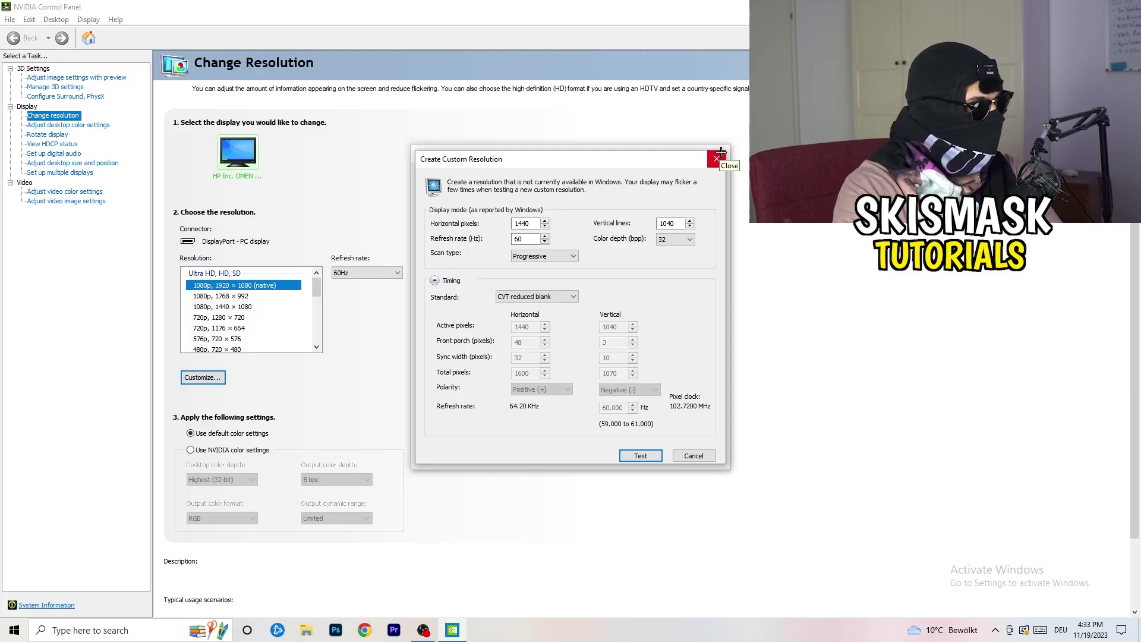
Close the custom resolution dialog and NVIDIA Control Panel, then bring up the Start menu
click(720, 157)
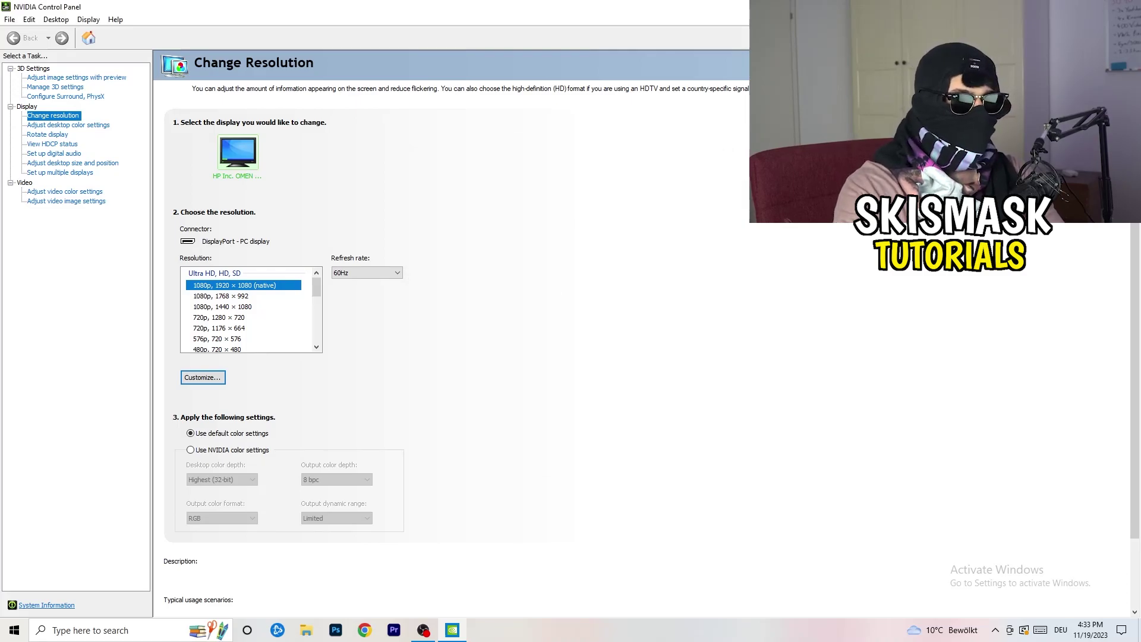
key(alt+F4)
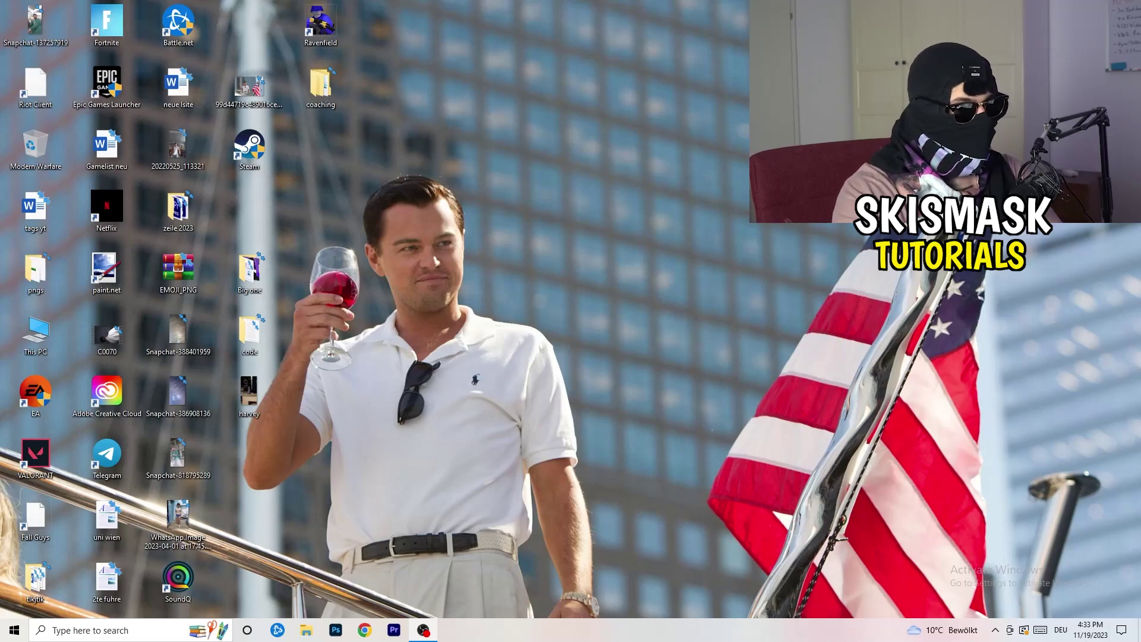
click(15, 630)
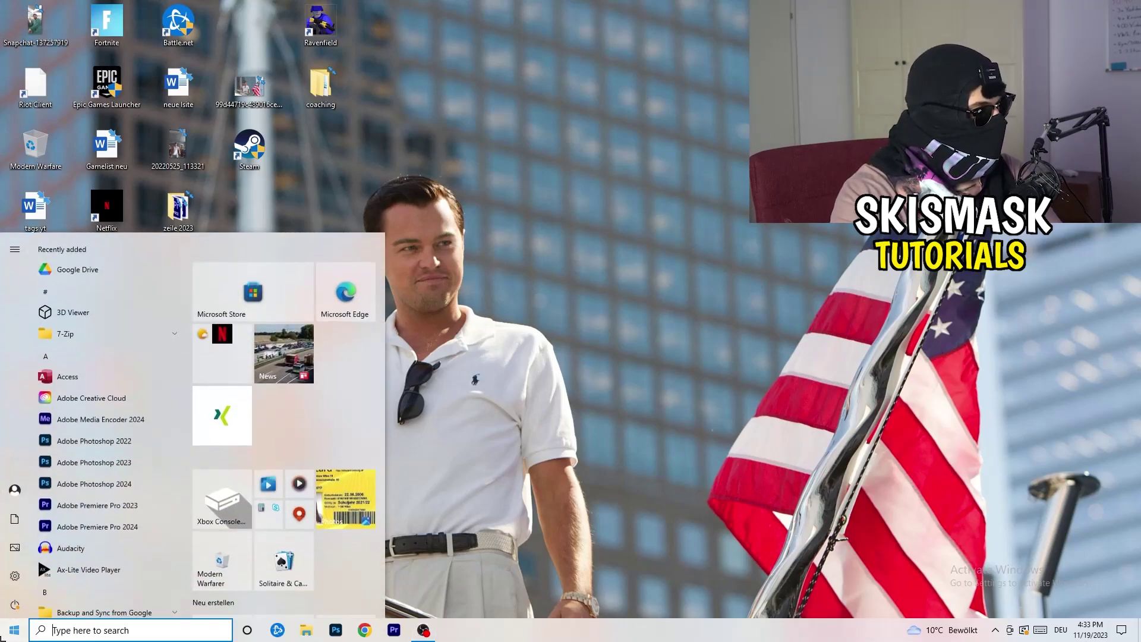
click(16, 575)
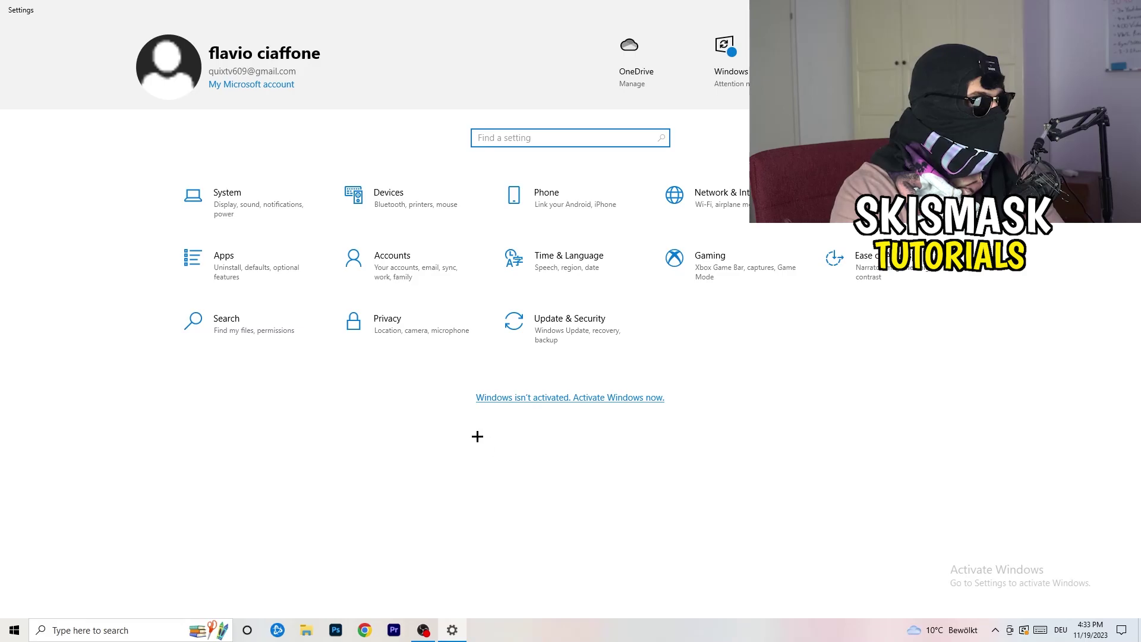
click(251, 218)
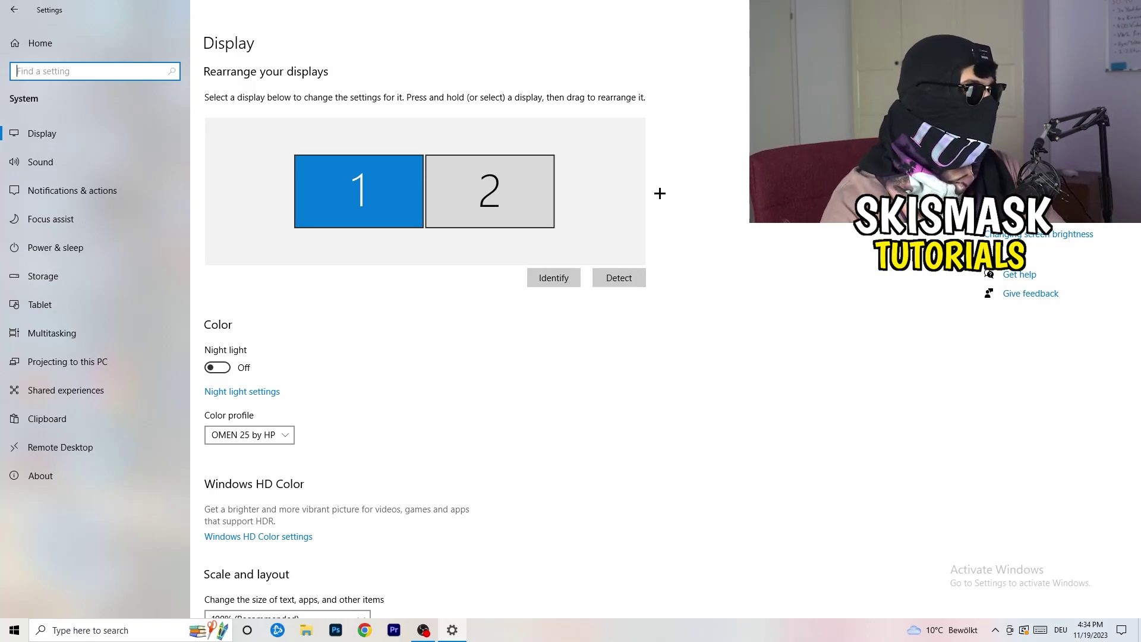
scroll(381, 291, down, 5)
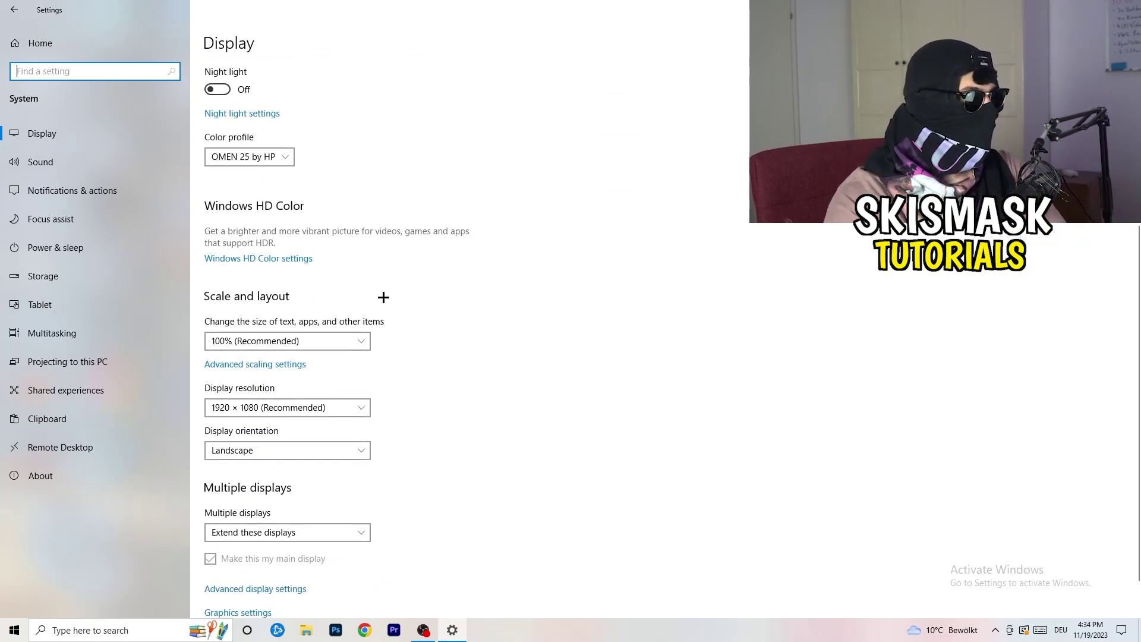
click(337, 286)
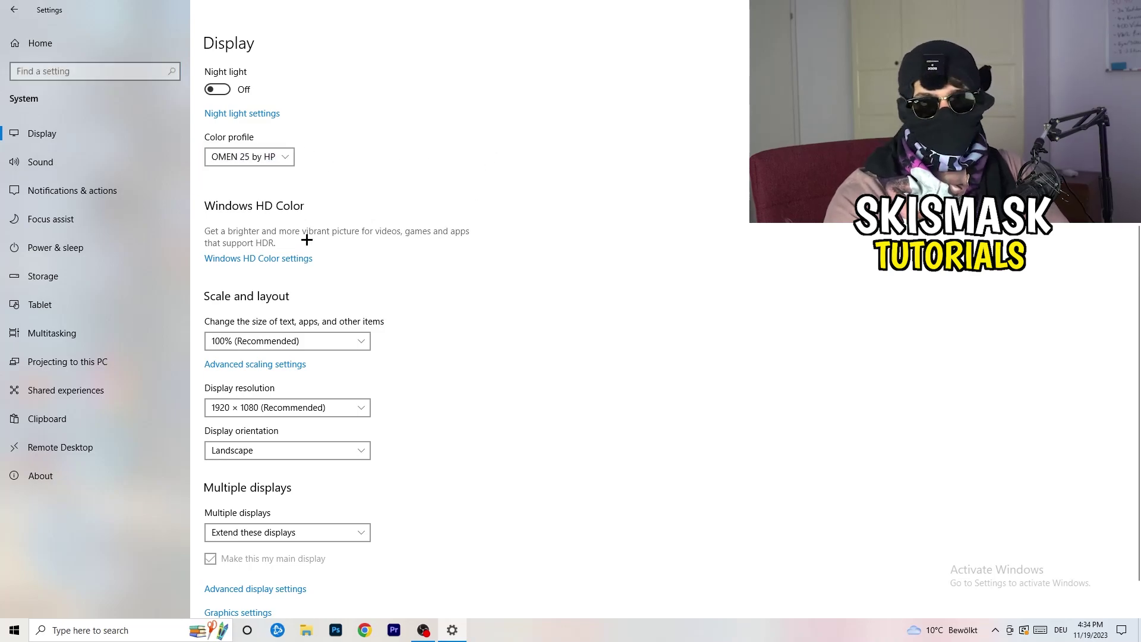
scroll(261, 256, down, 1)
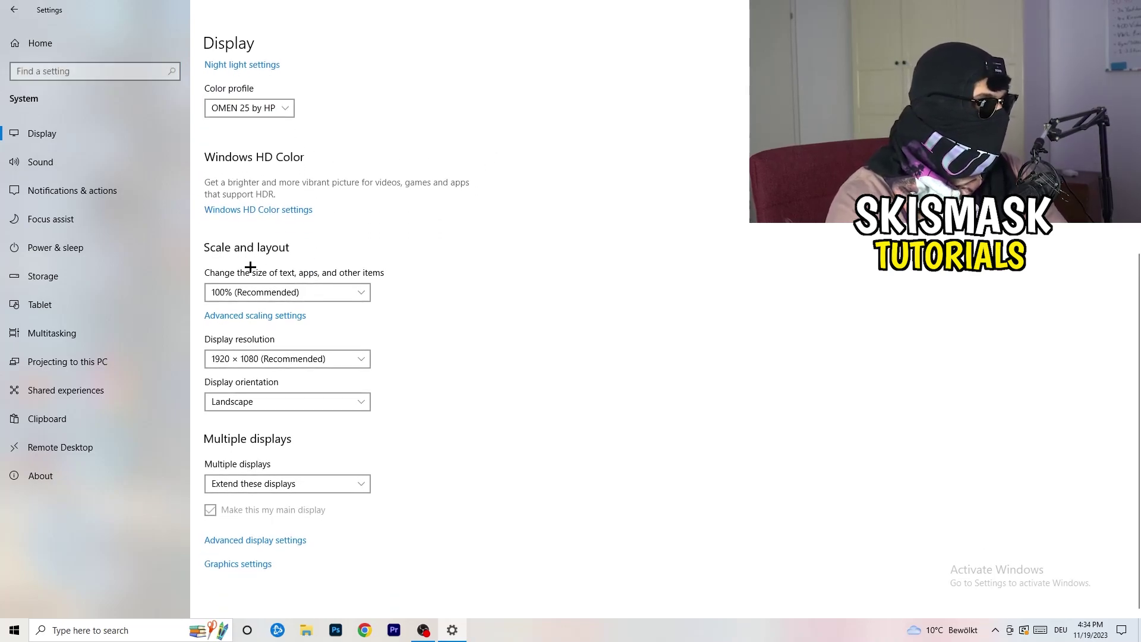
click(356, 292)
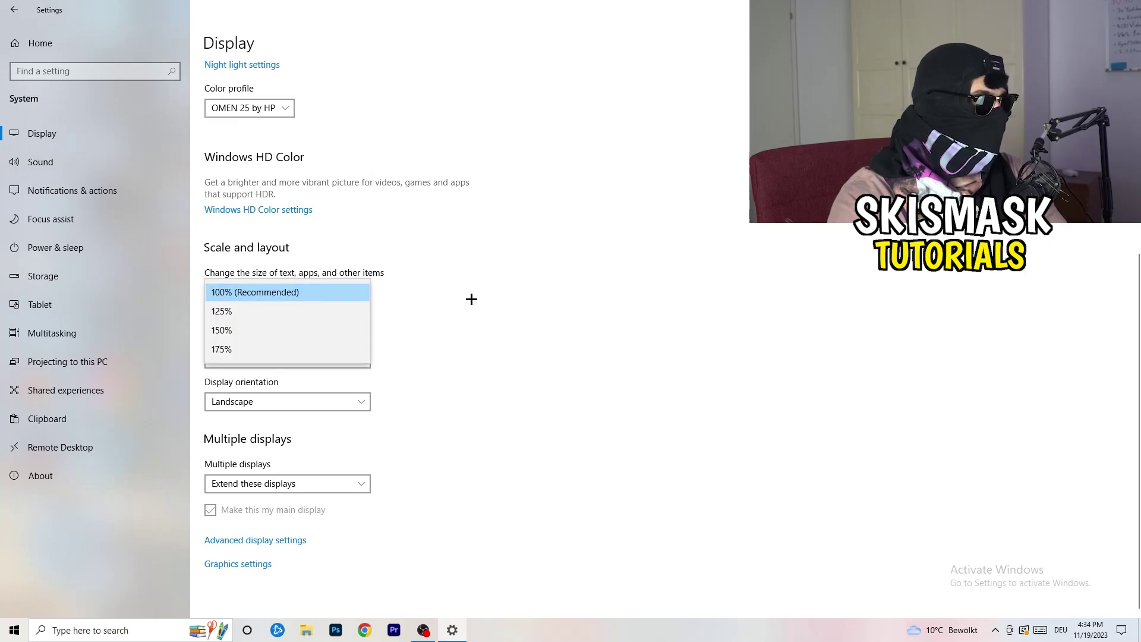
click(559, 279)
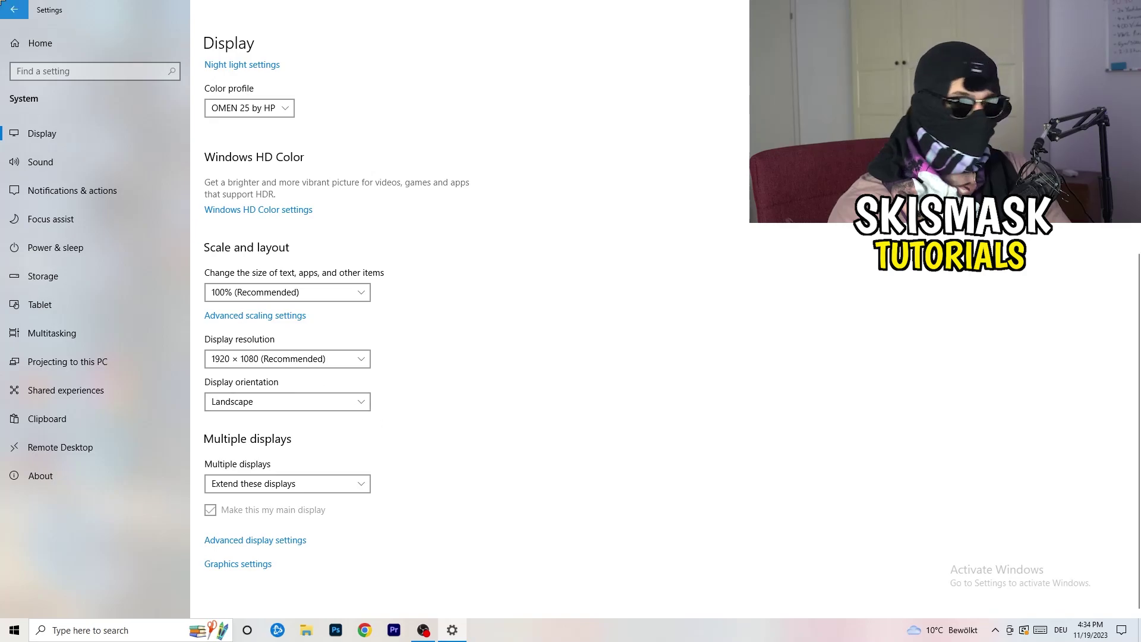
click(15, 9)
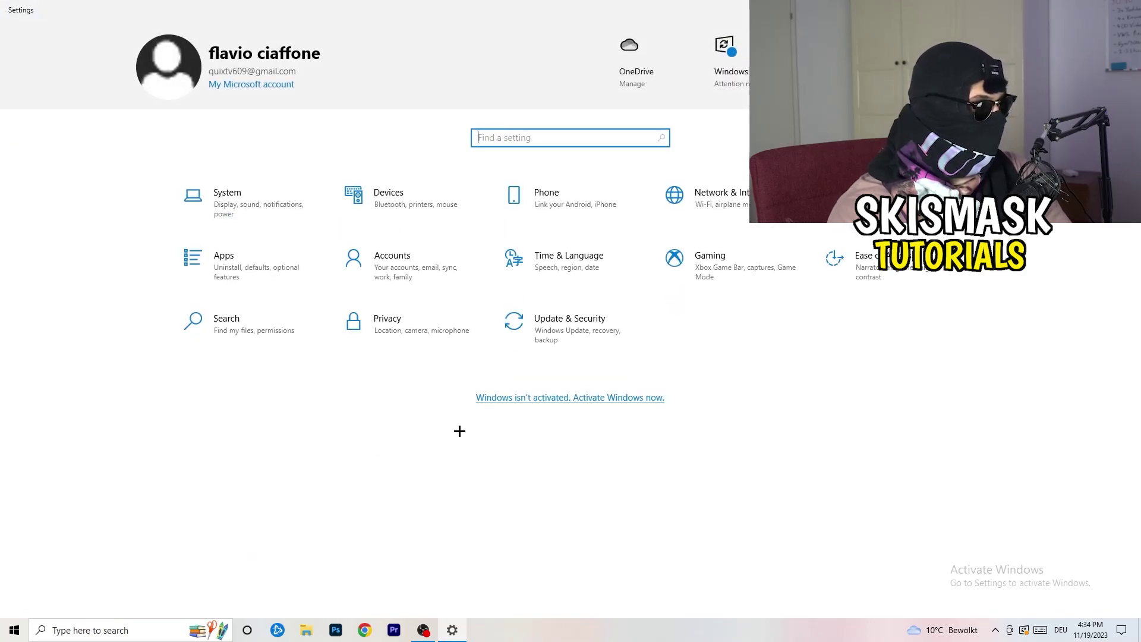
Go to the Gaming section of Windows Settings
click(755, 286)
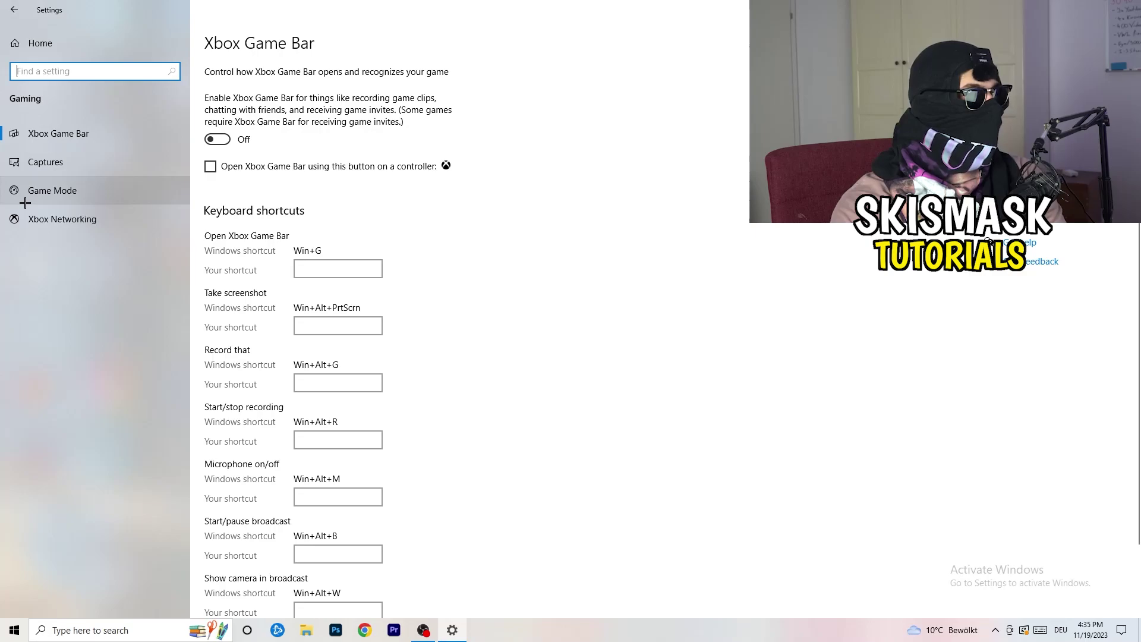
View the Game Mode page, leave Game Mode on, and close Settings with Alt+F4
click(67, 191)
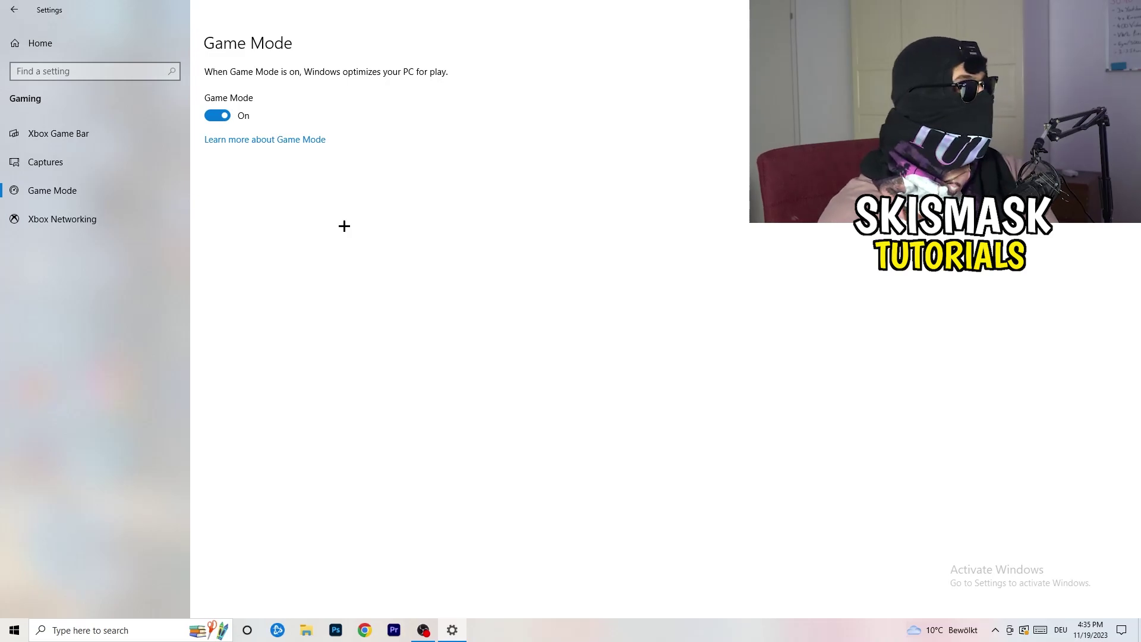
key(alt+F4)
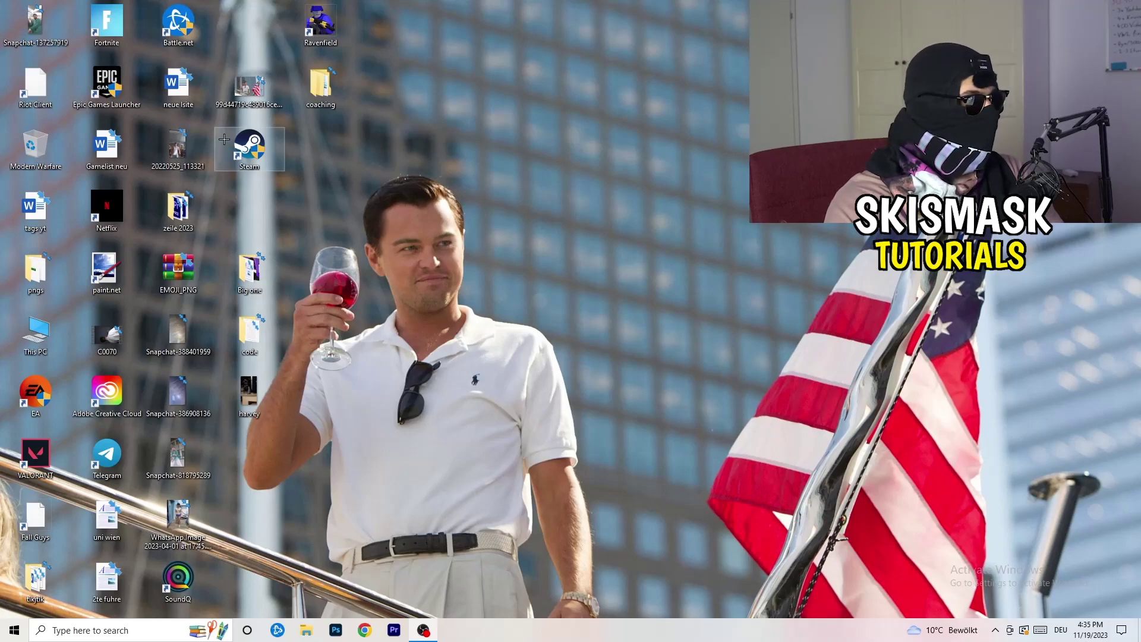
Set the Steam shortcut to Windows 8 compatibility mode, running as administrator
drag(249, 149, 606, 211)
right_click(610, 207)
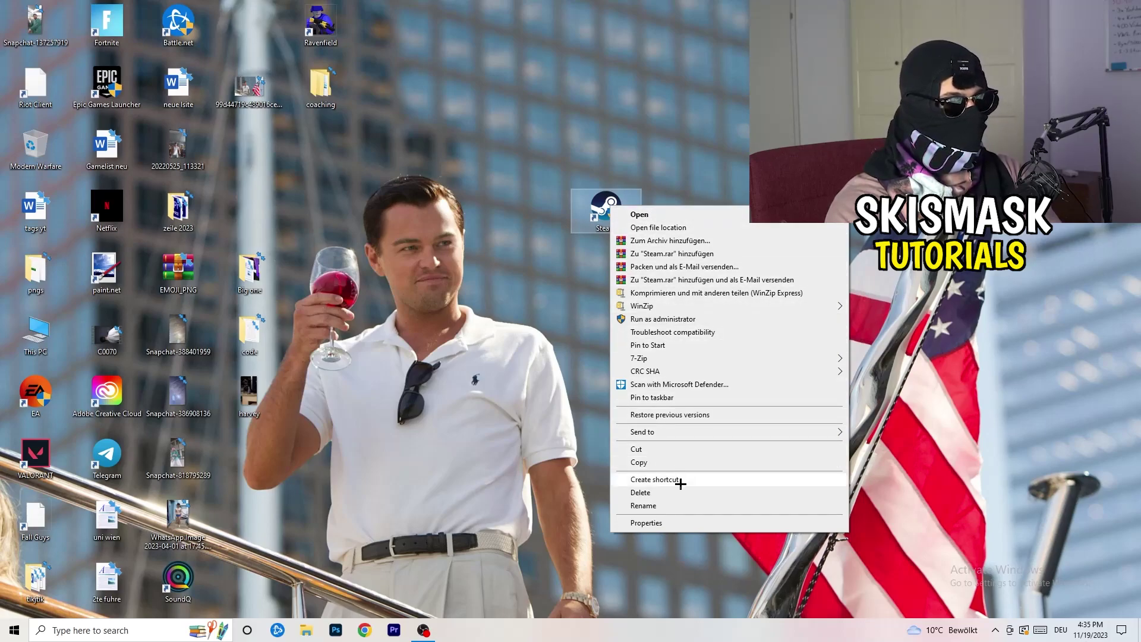
click(686, 523)
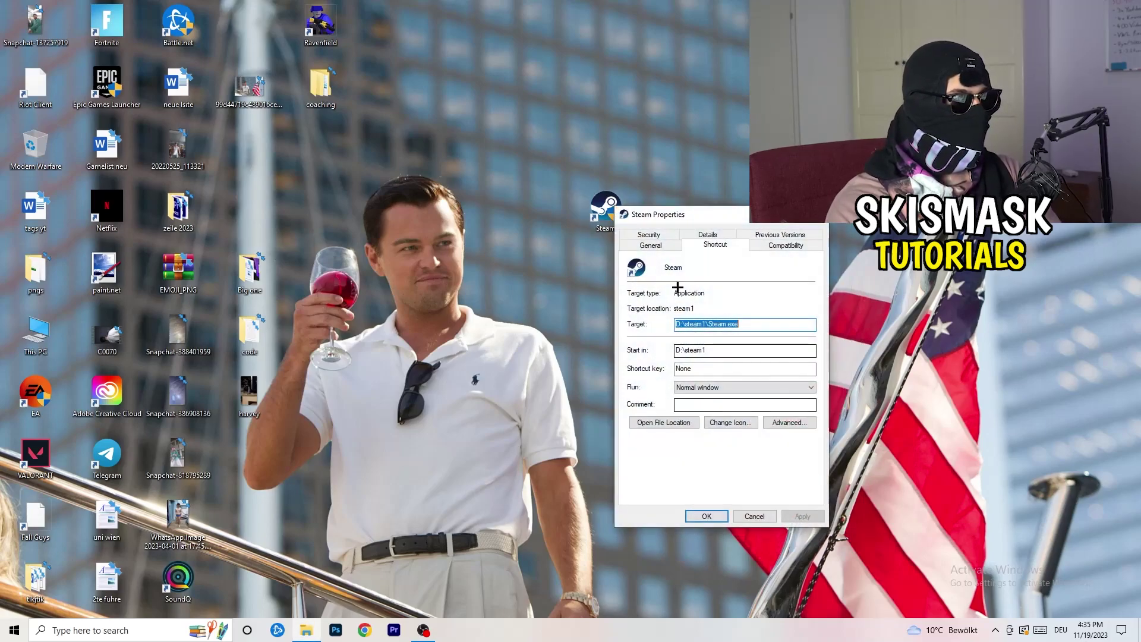
drag(671, 226, 513, 135)
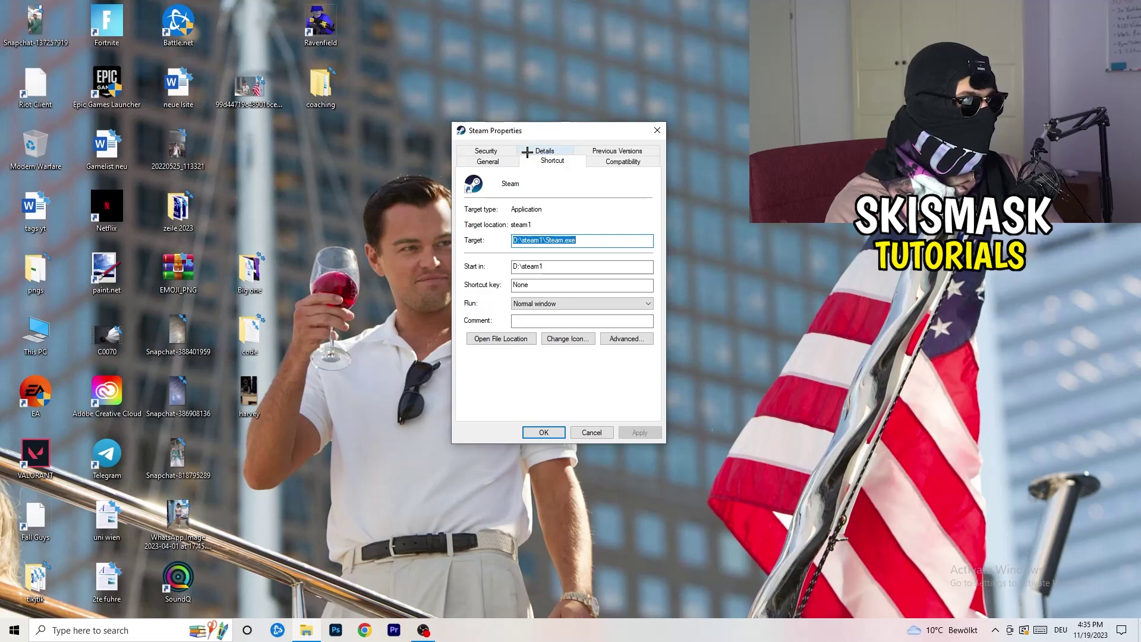
drag(514, 132, 491, 113)
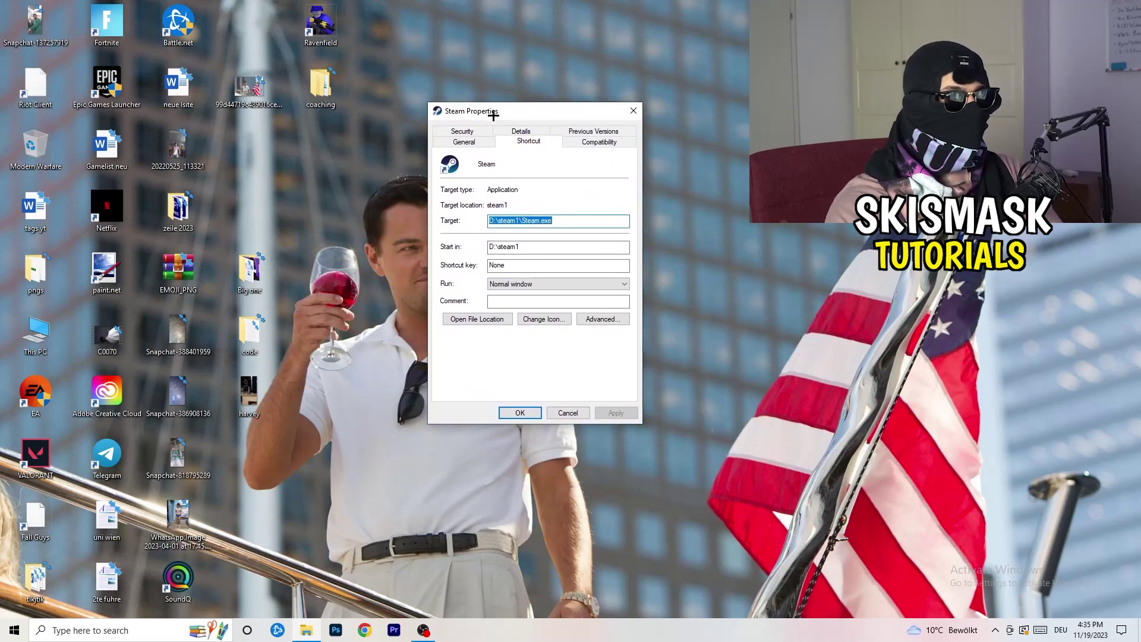
click(613, 143)
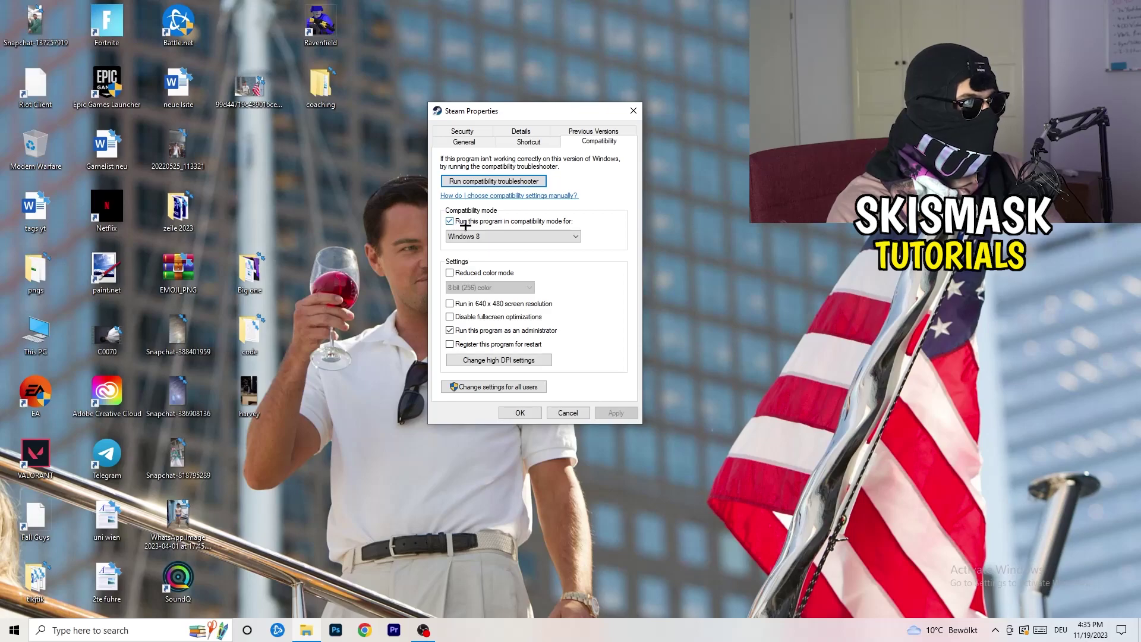
click(540, 236)
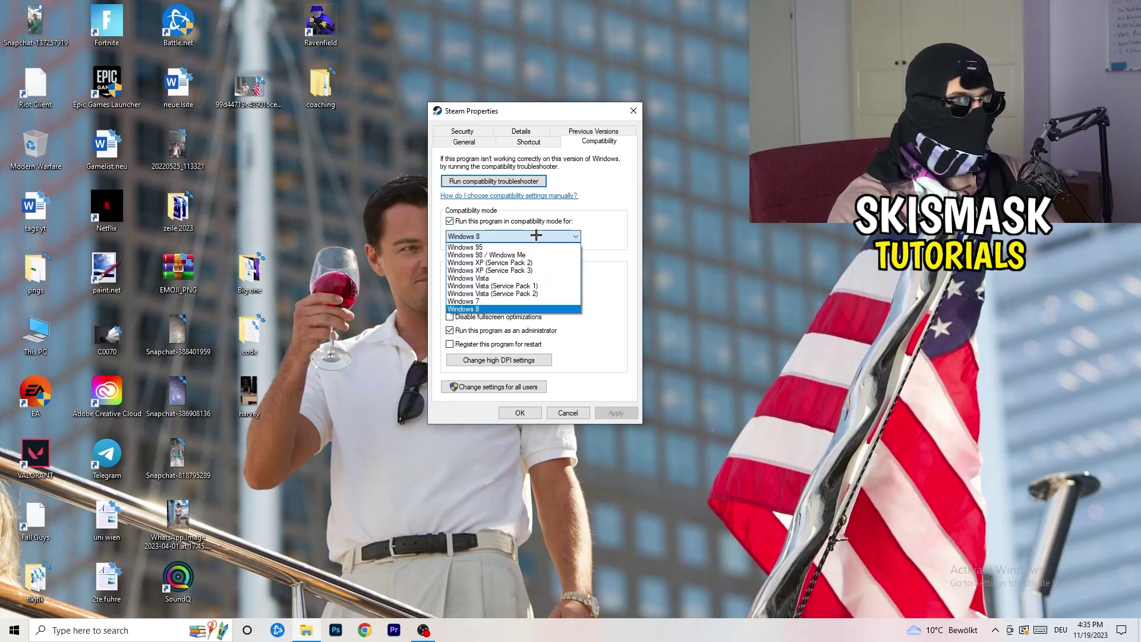
click(634, 227)
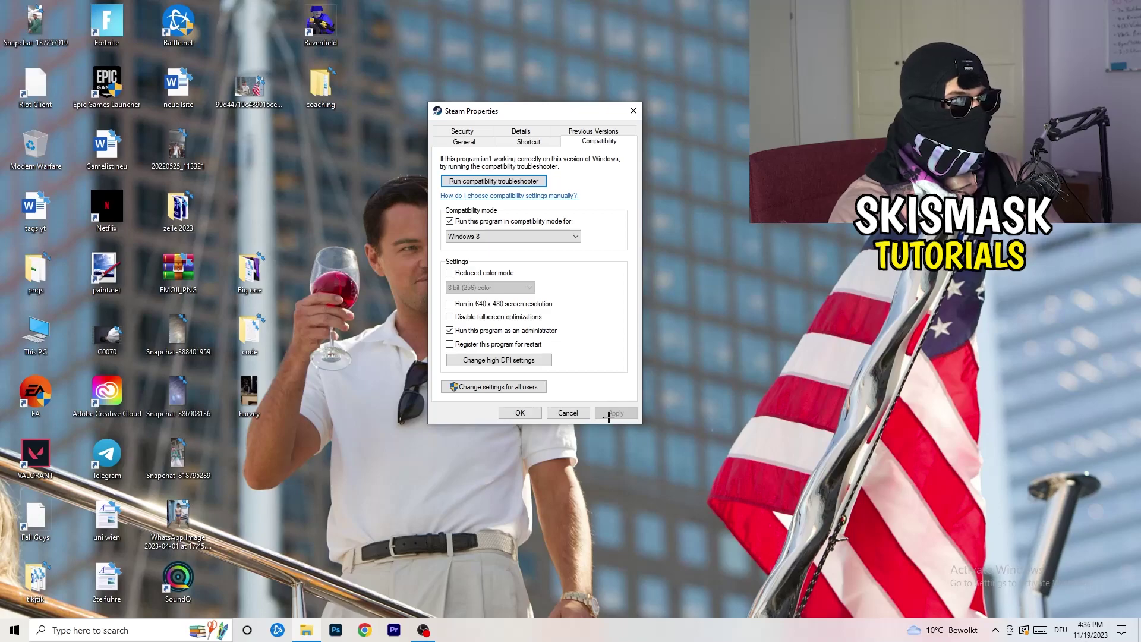
click(520, 413)
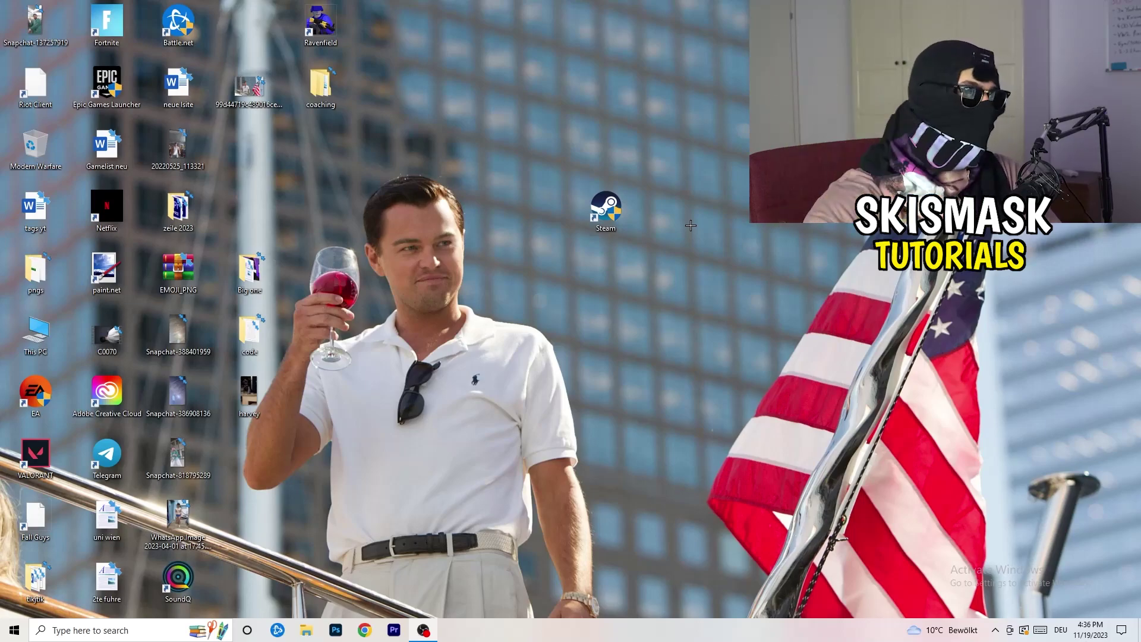
Move the Steam shortcut left and confirm its Compatibility settings are unchanged
drag(606, 208, 534, 208)
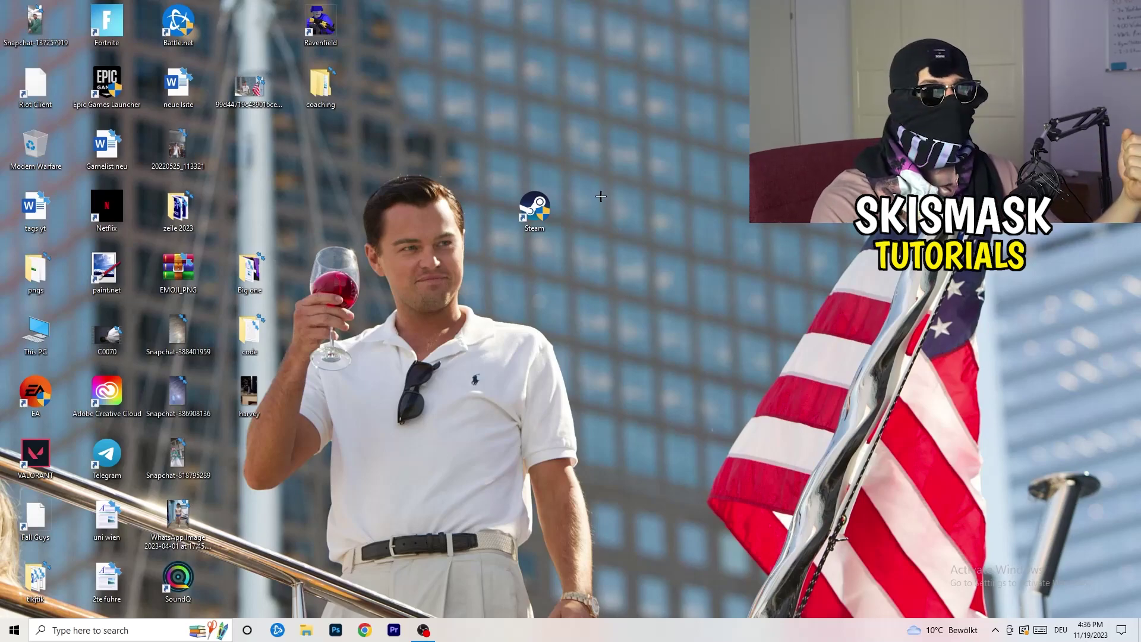
drag(547, 211, 405, 211)
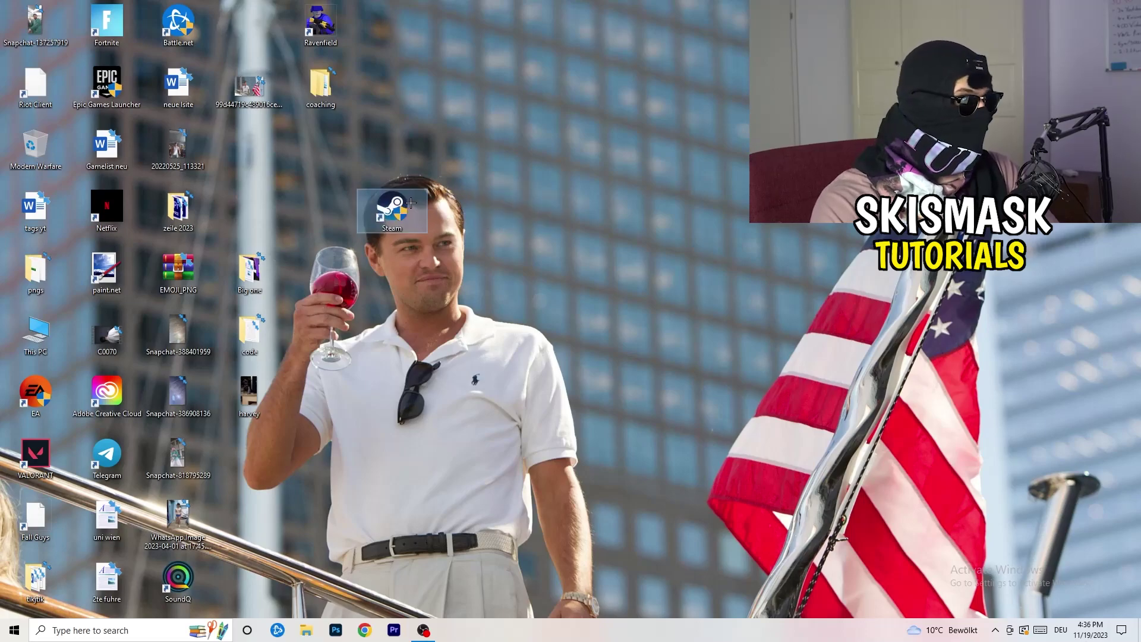
right_click(393, 205)
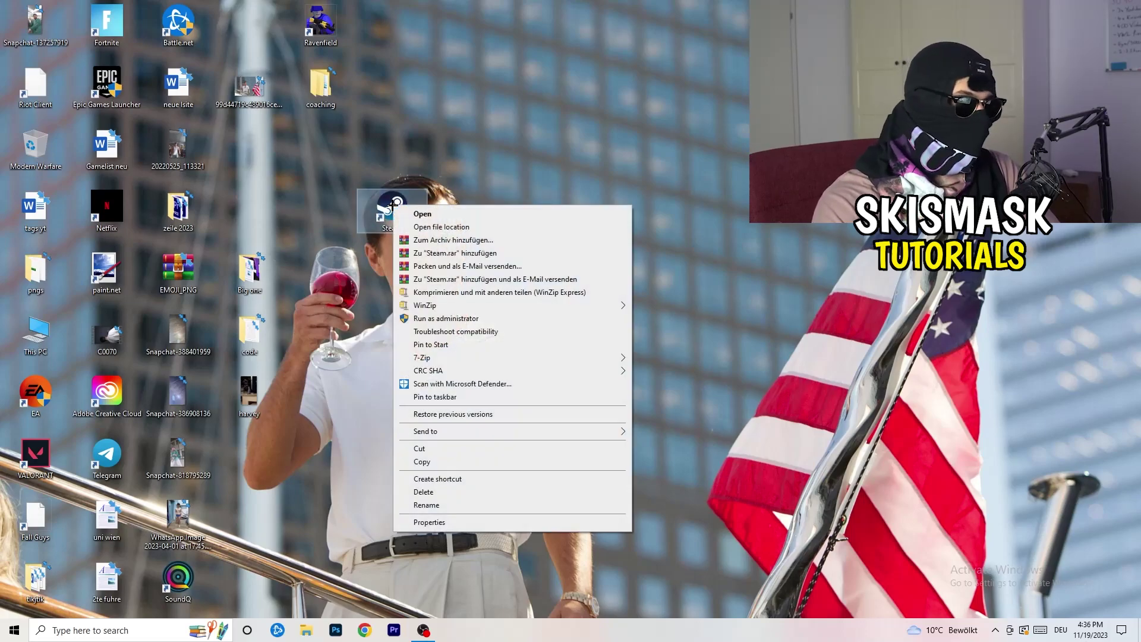
click(450, 519)
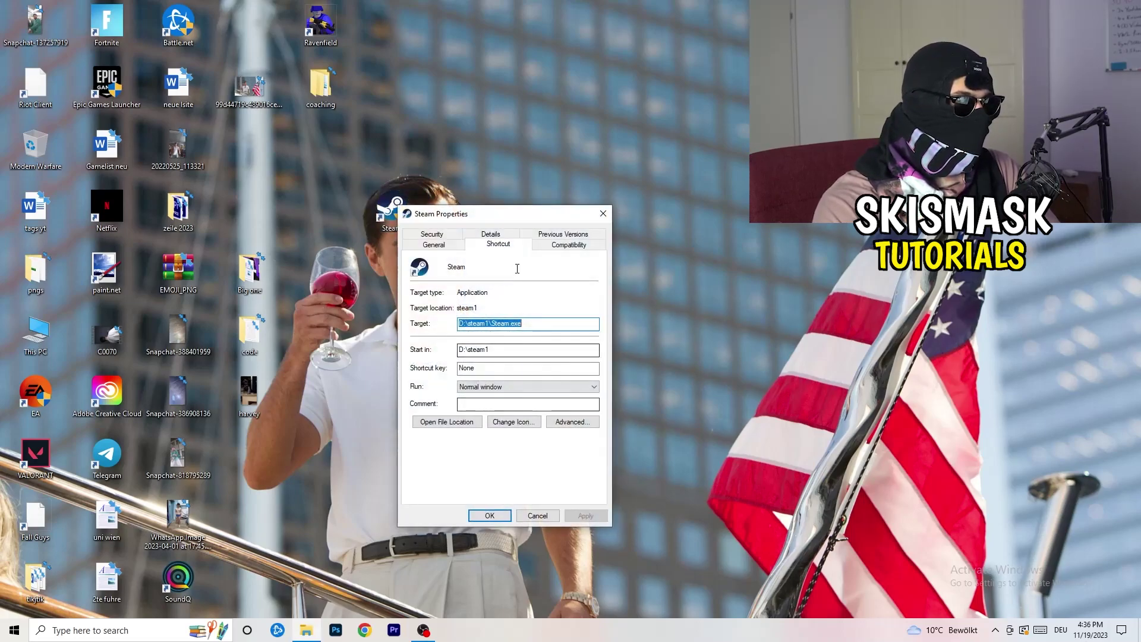
click(568, 244)
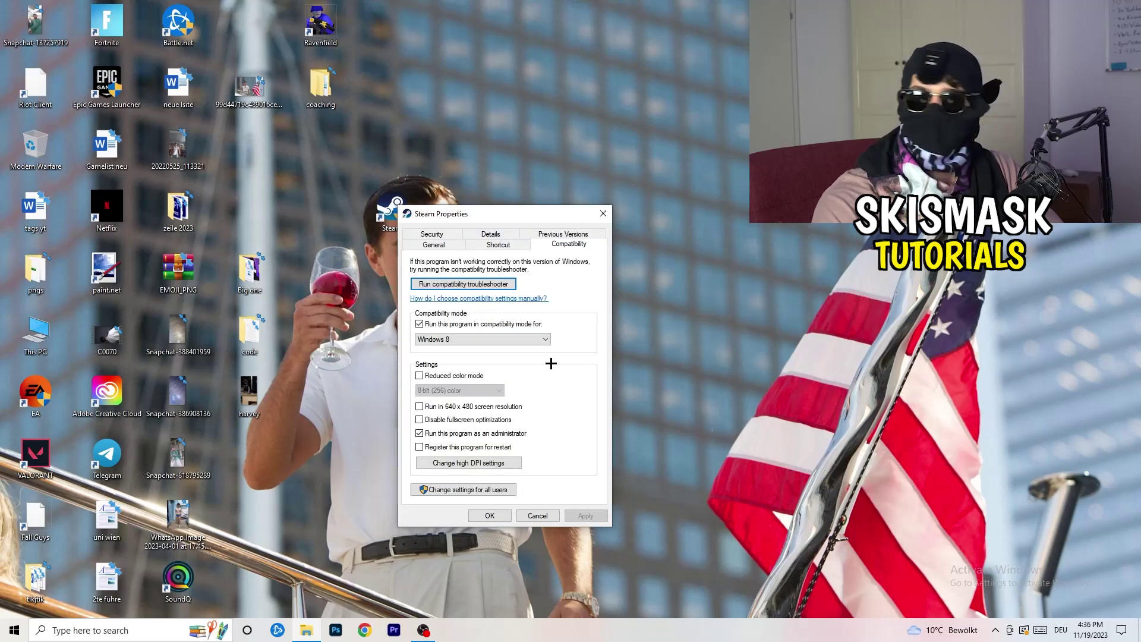
click(603, 213)
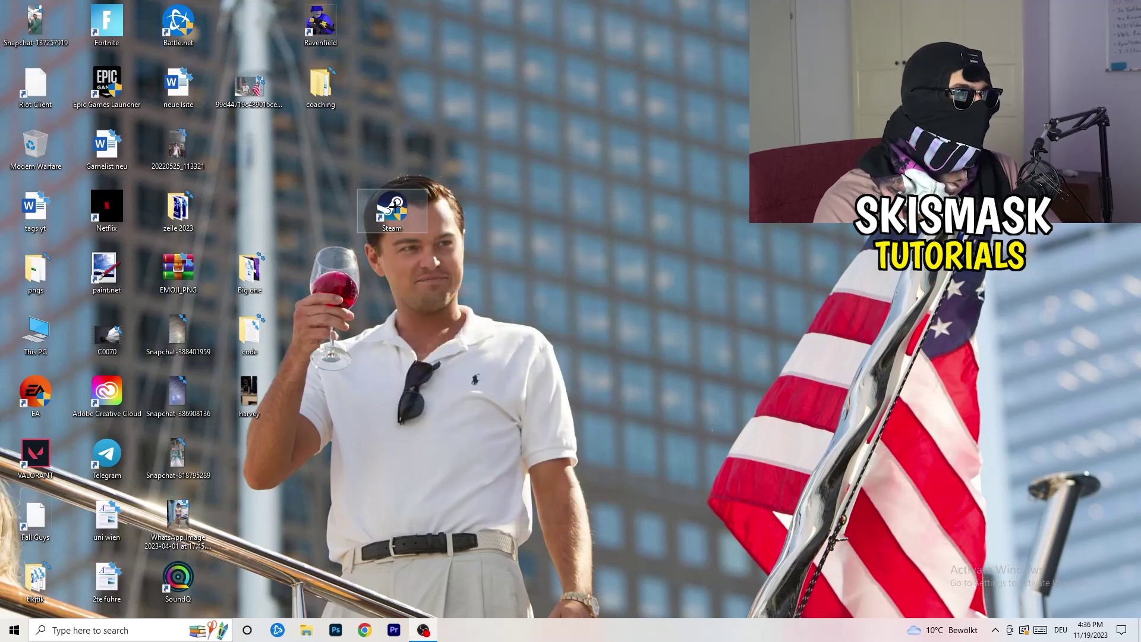
click(612, 106)
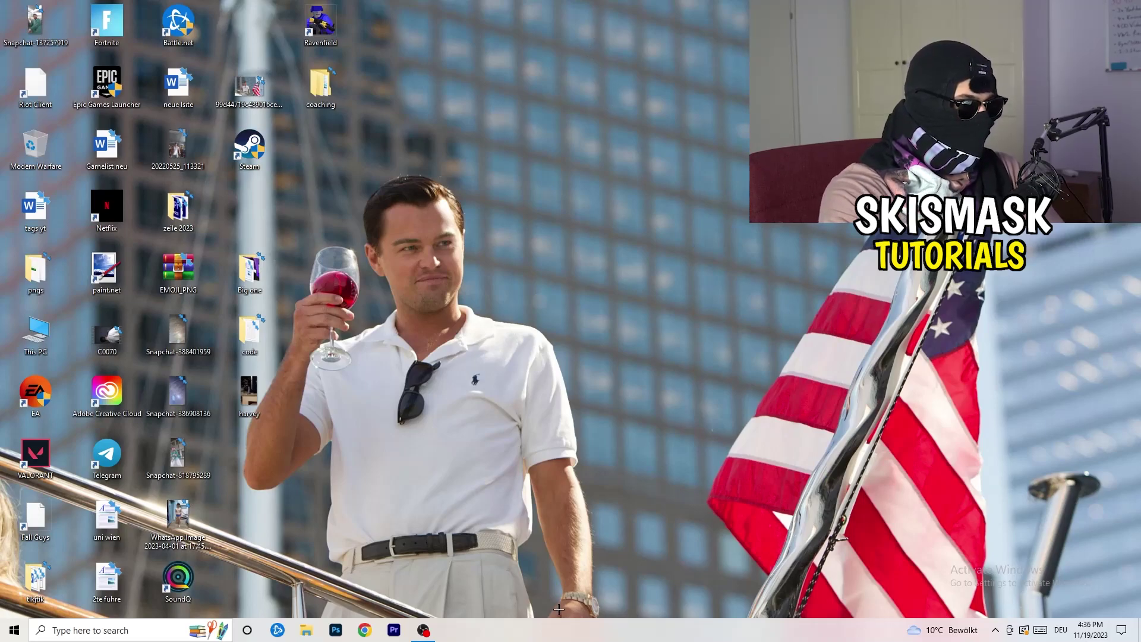
Launch Task Manager from the taskbar menu and maximize it
mouse_move(559, 627)
mouse_down()
mouse_move(541, 205)
mouse_move(561, 634)
mouse_up()
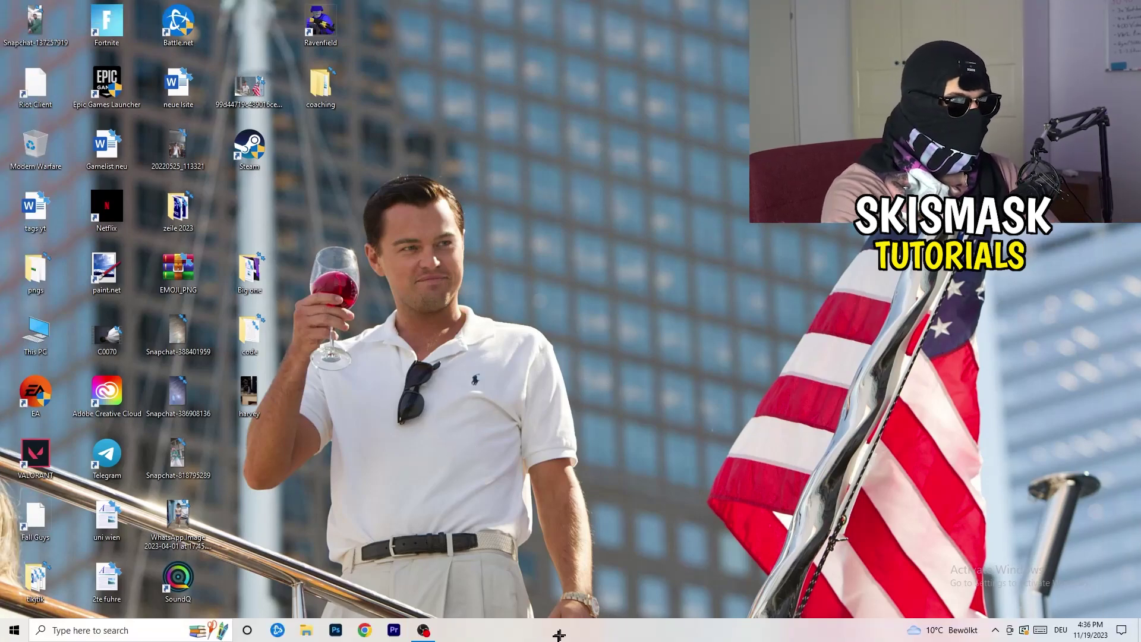
right_click(621, 637)
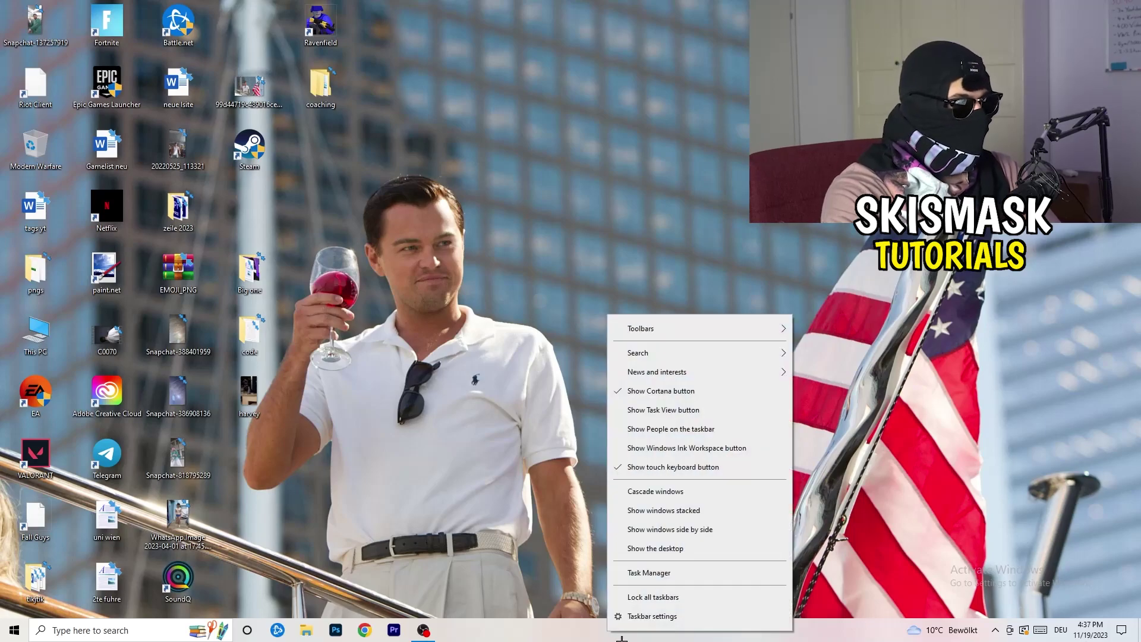
click(660, 621)
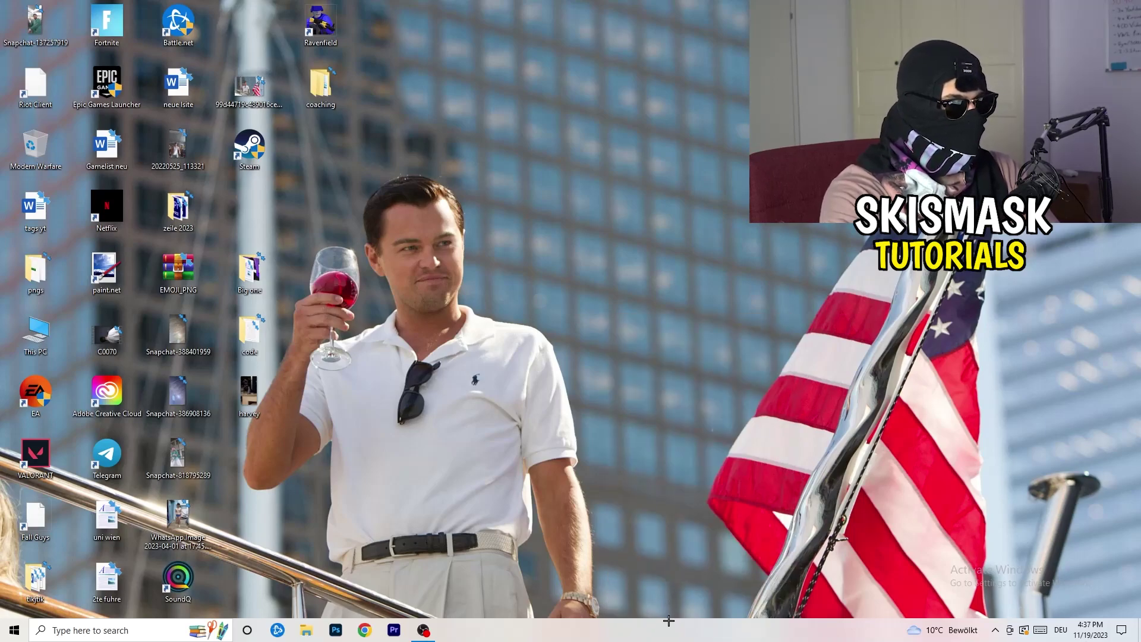
click(650, 22)
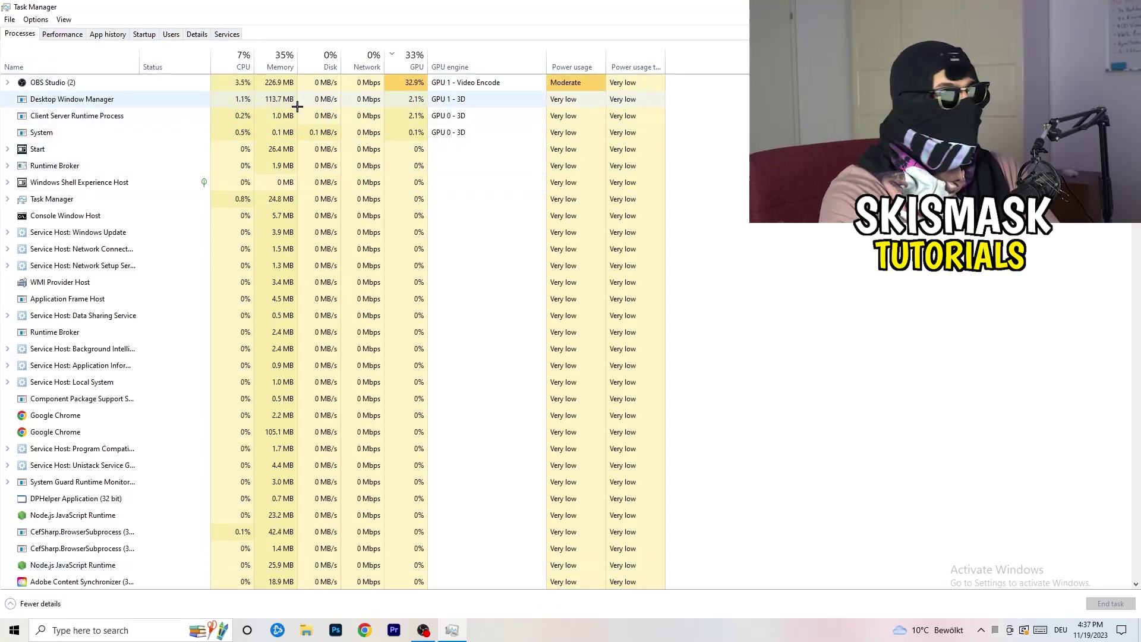
Switch Task Manager to the Details tab
click(198, 34)
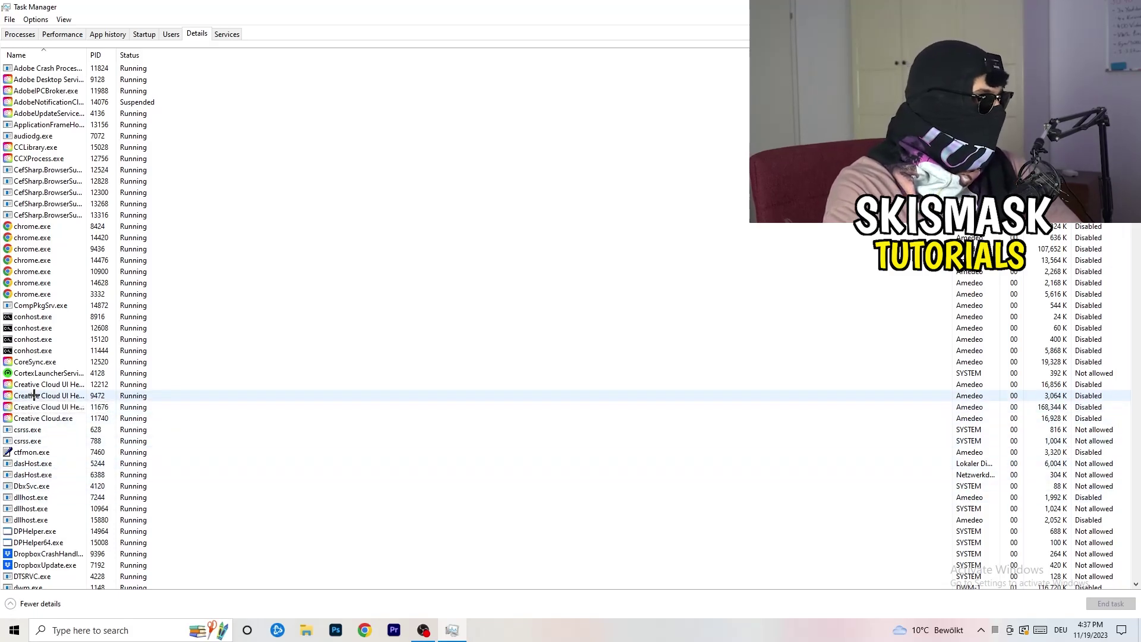
Show the context menu for a Creative Cloud UI Helper process
right_click(34, 397)
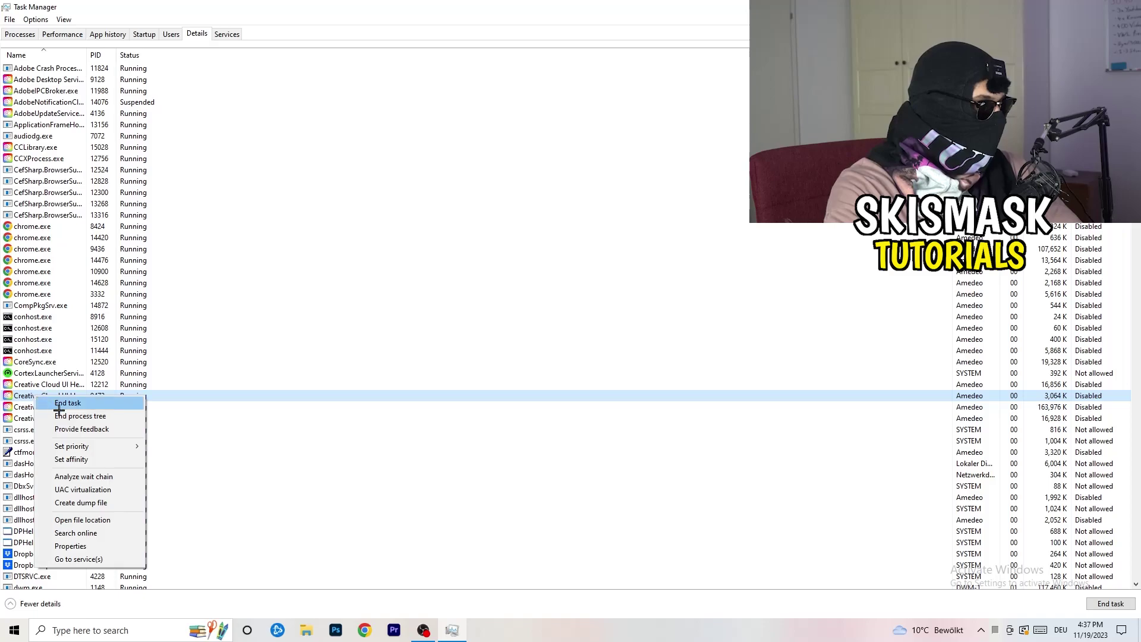